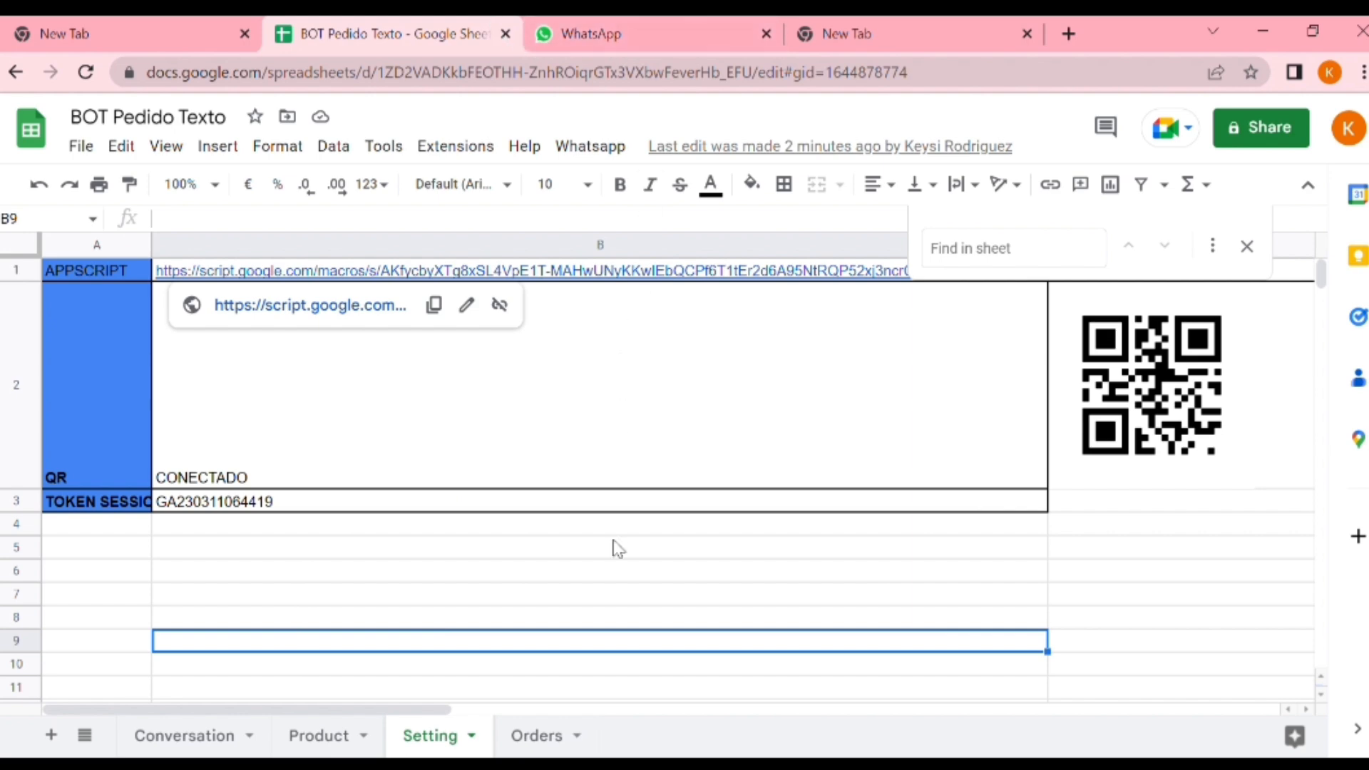
Review the Orders sheet and the AppScript, QR and session token entries on the Setting sheet
click(519, 738)
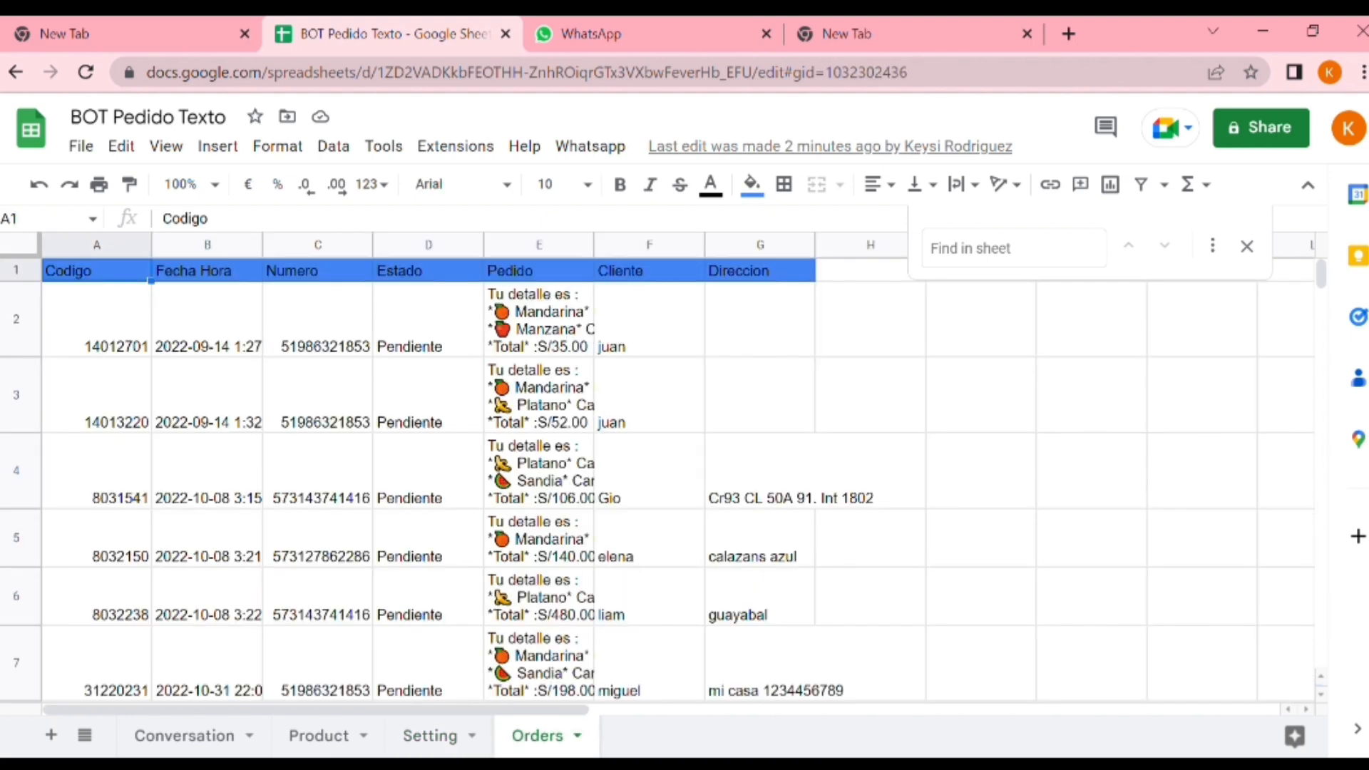
click(411, 749)
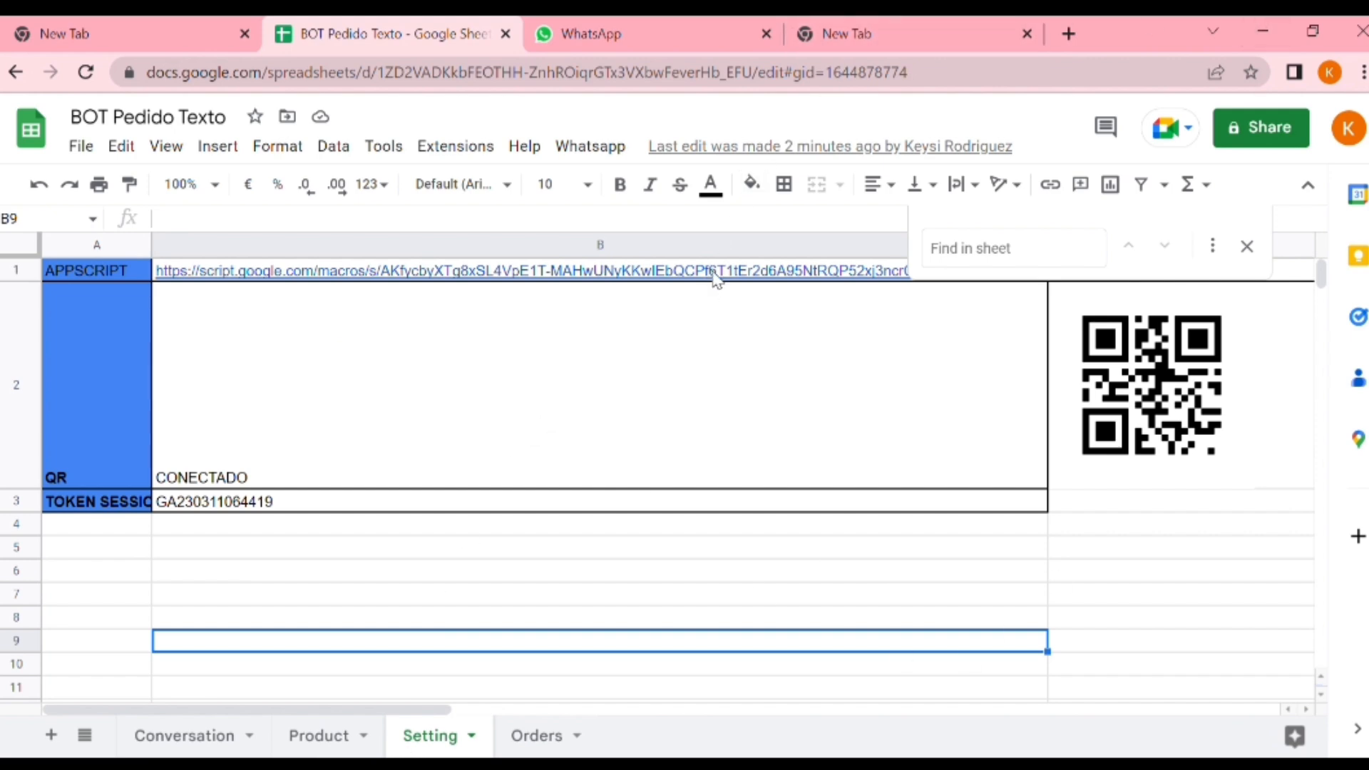
mouse_move(717, 282)
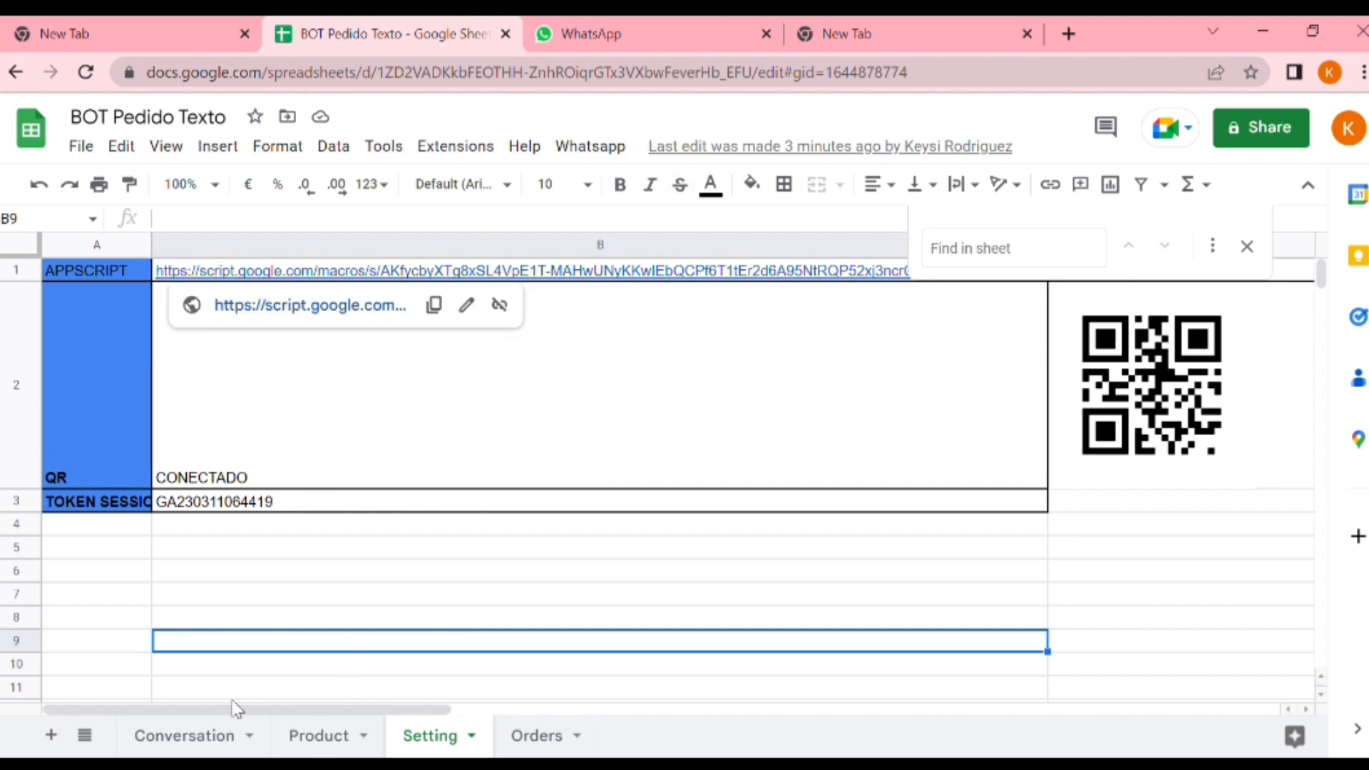
Examine the bot's reply messages in the Salida column of the Conversation sheet
click(179, 739)
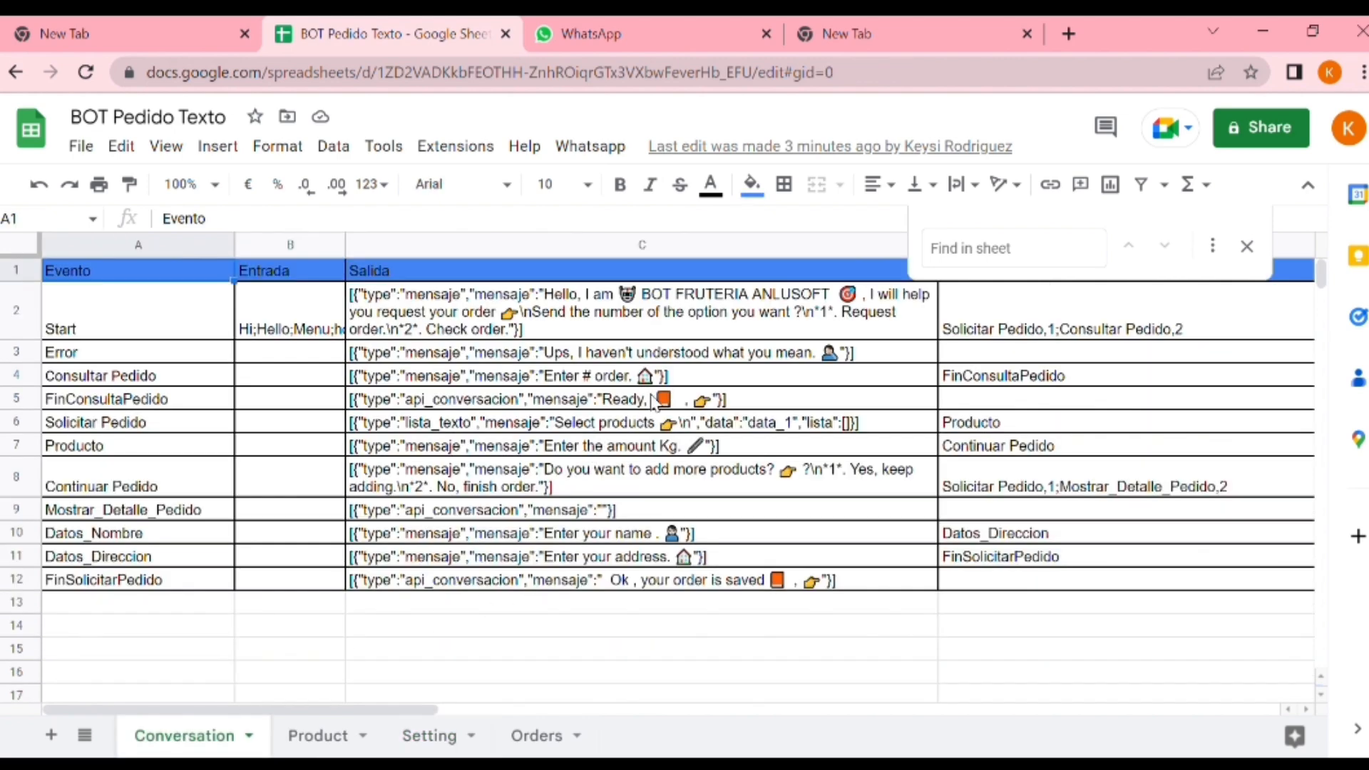
drag(703, 325, 762, 604)
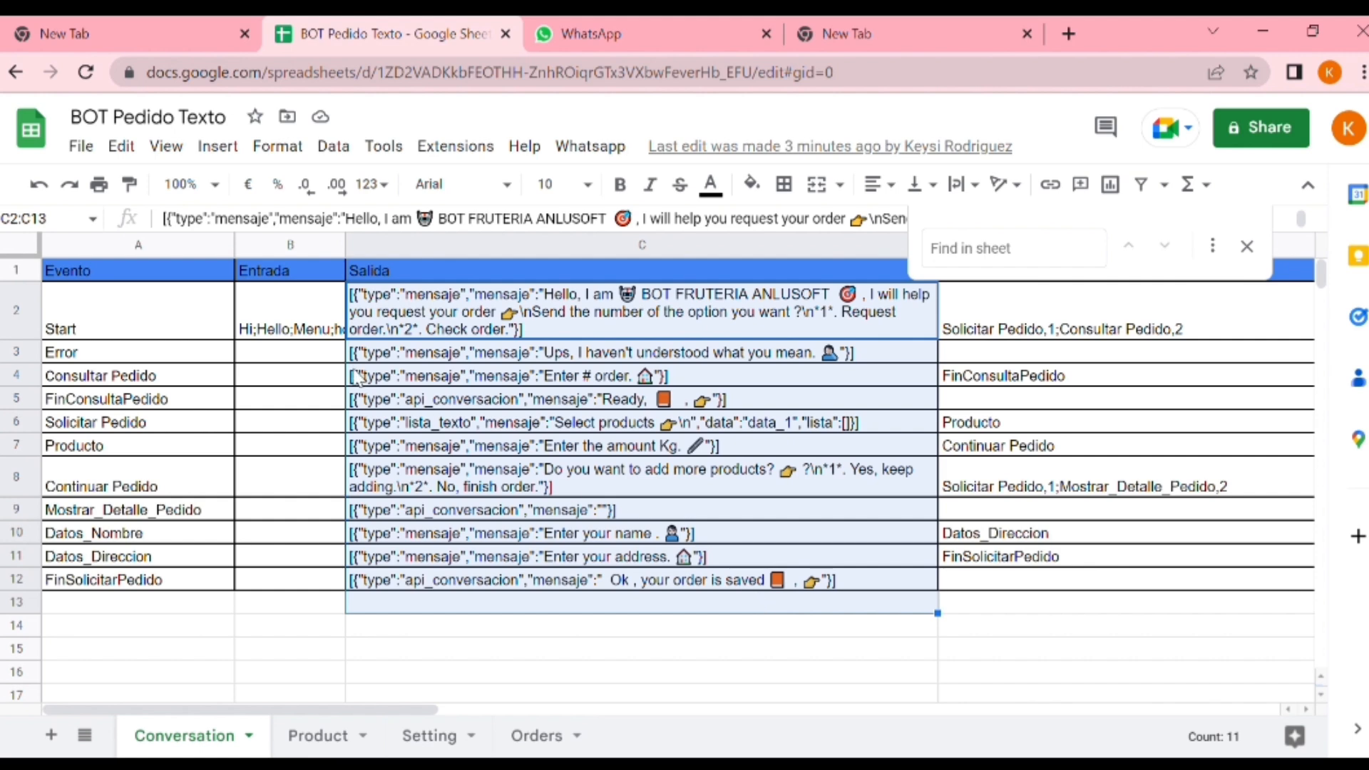
drag(171, 292, 951, 271)
drag(533, 299, 627, 592)
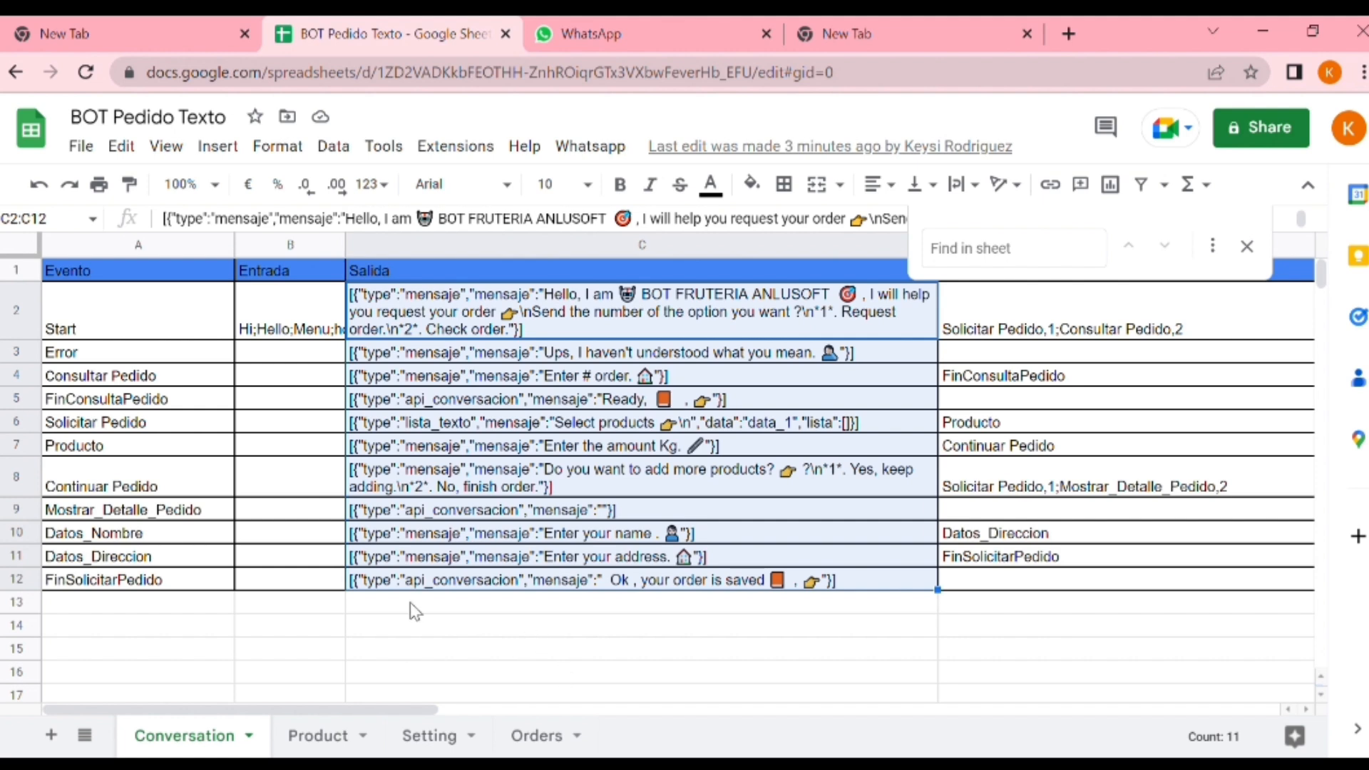
click(548, 637)
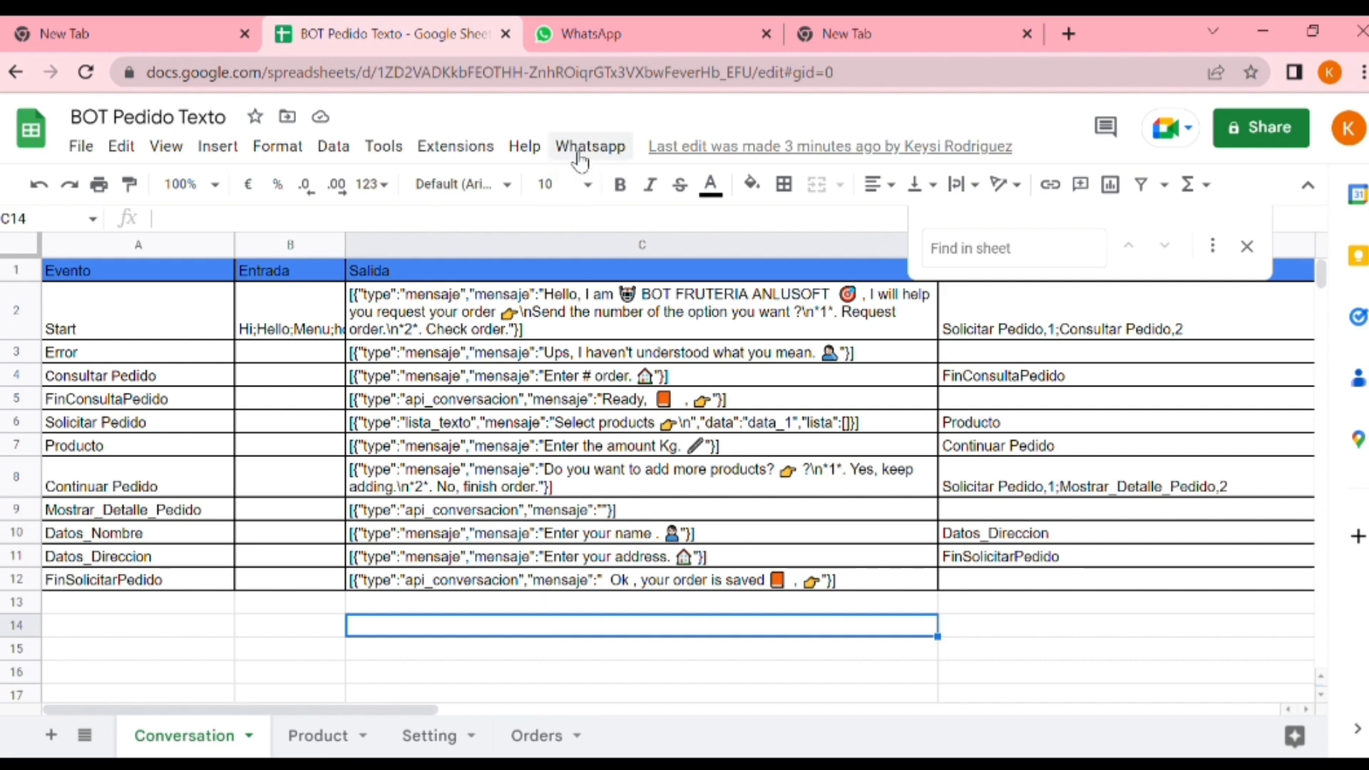
Run the "Habilitar BOT - Whatsapp" script, confirm enabling the bot with this conversation and acknowledge its completion
click(581, 151)
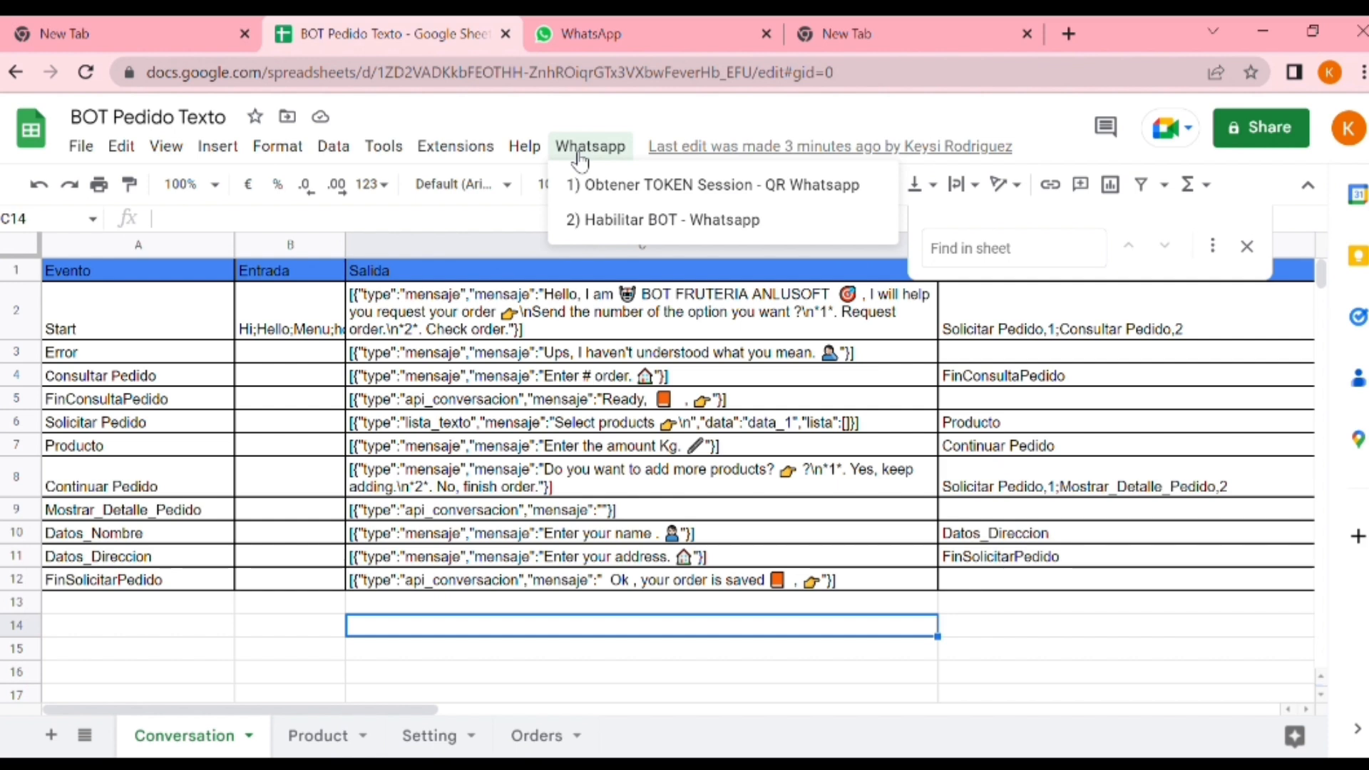
click(640, 230)
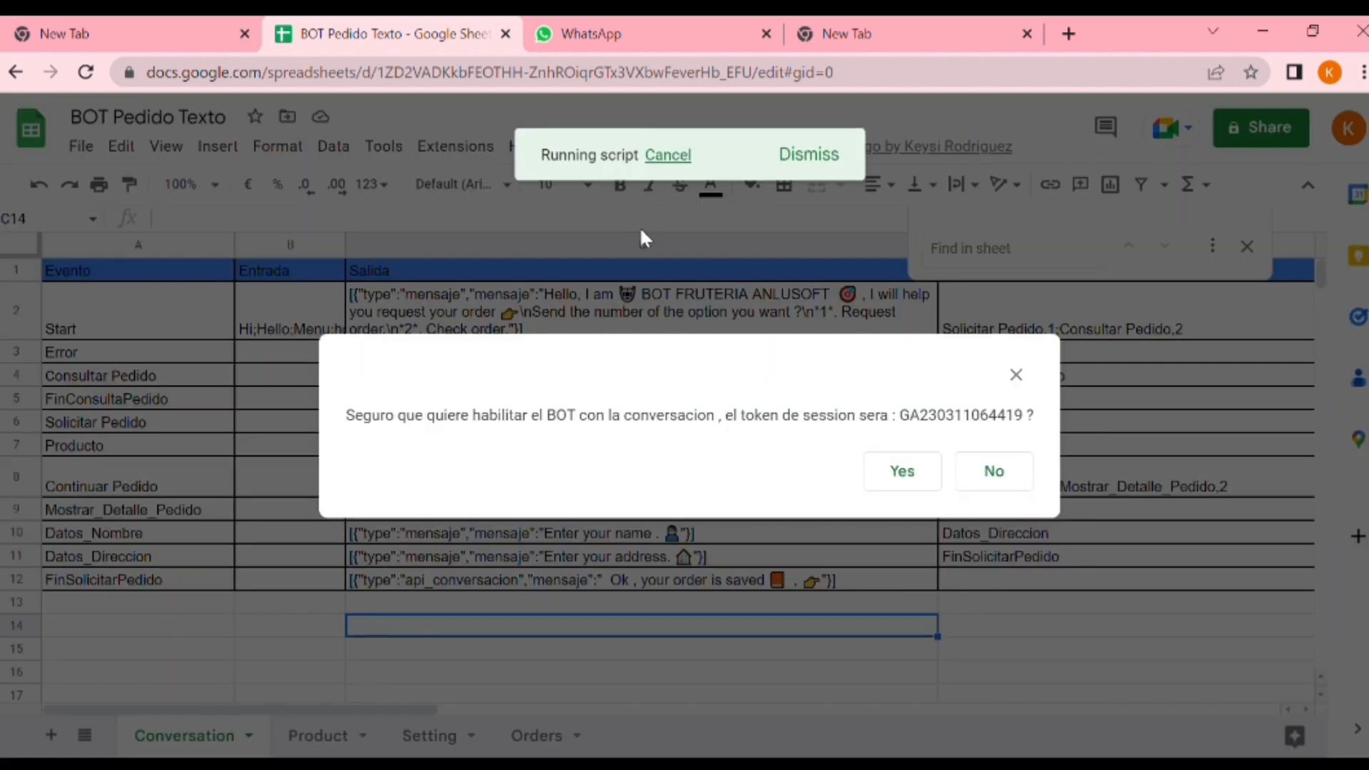
click(903, 473)
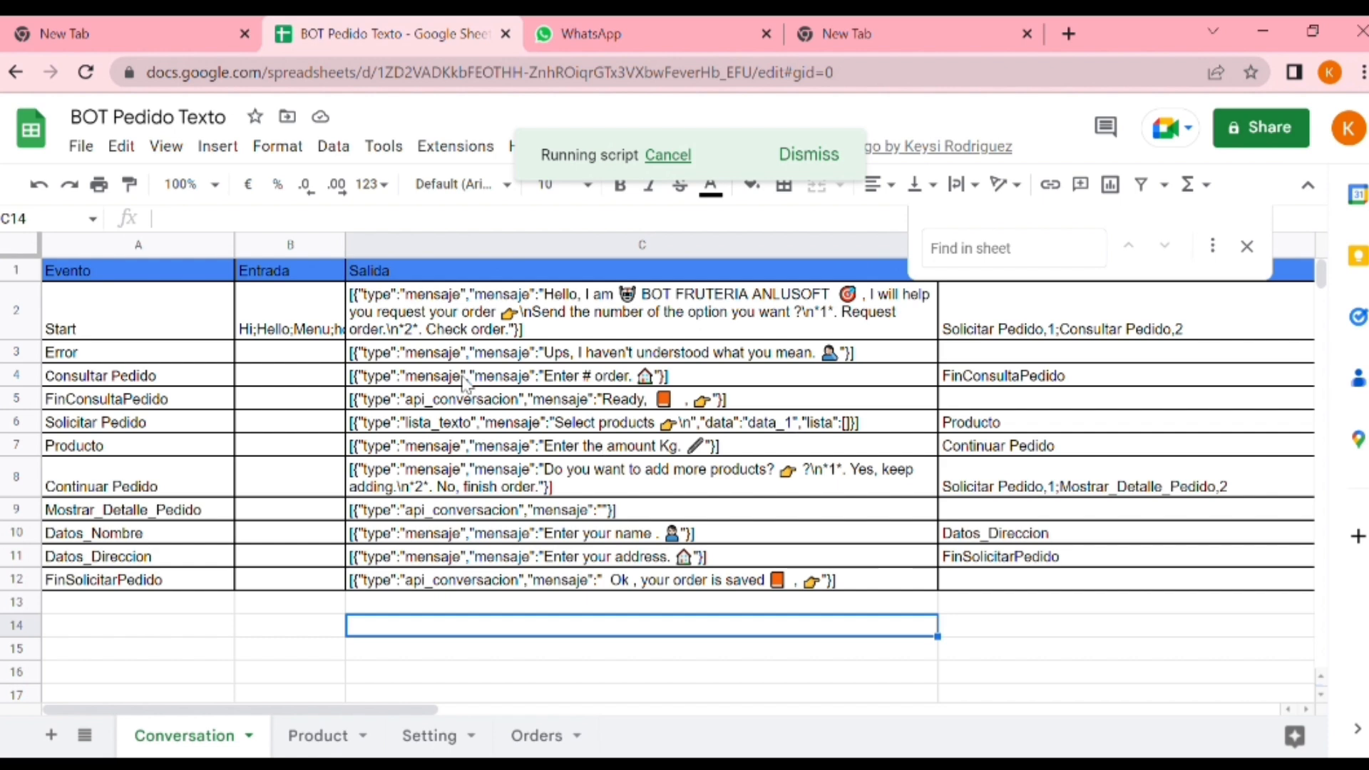
click(300, 310)
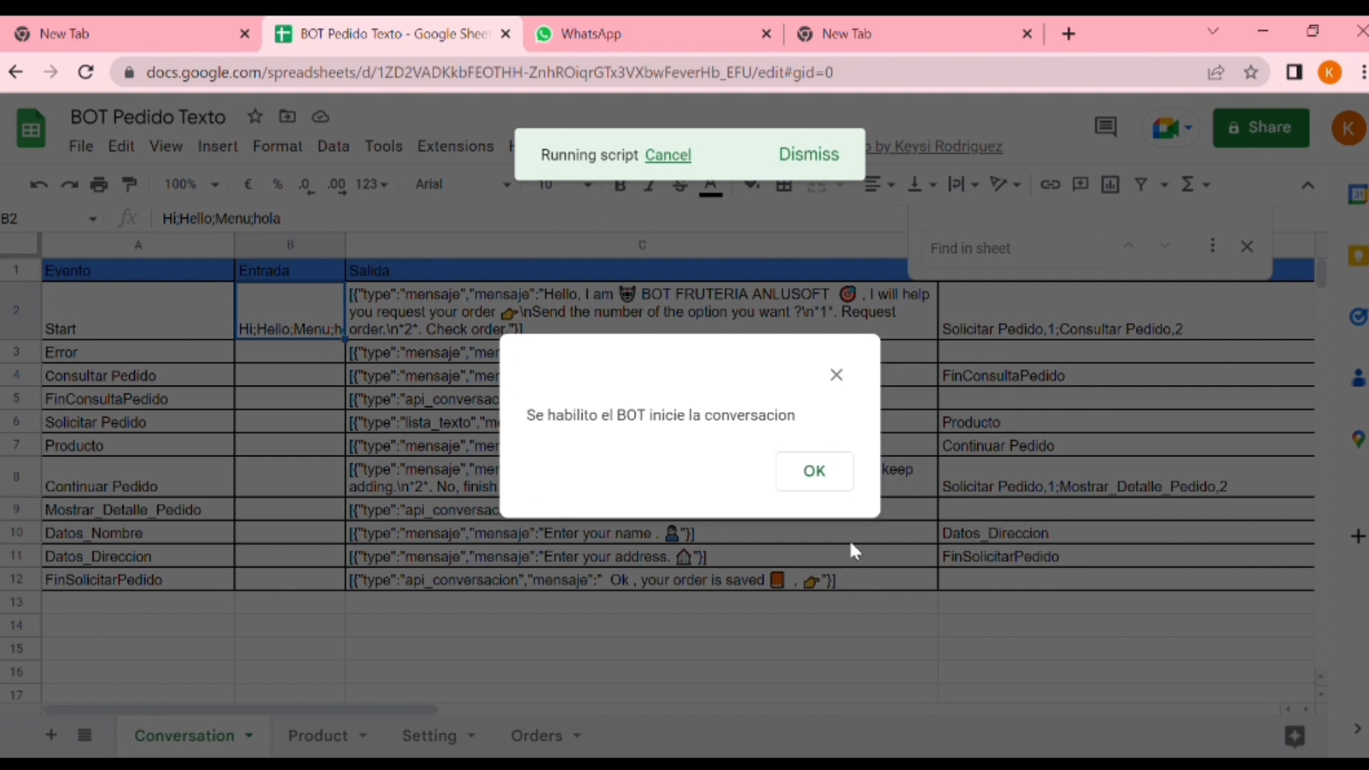
click(816, 471)
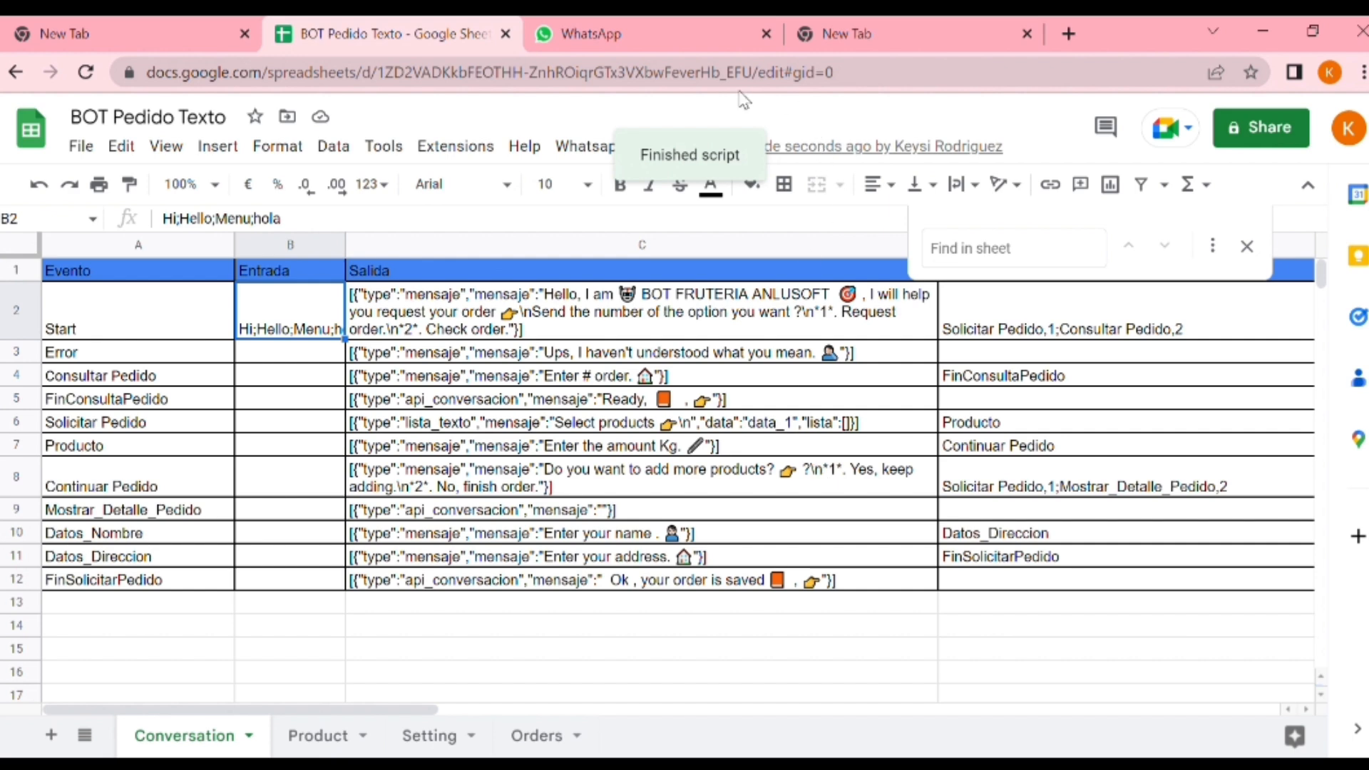
Switch to WhatsApp, send "hello" to the bot's chat and reply 1 to request an order
click(697, 25)
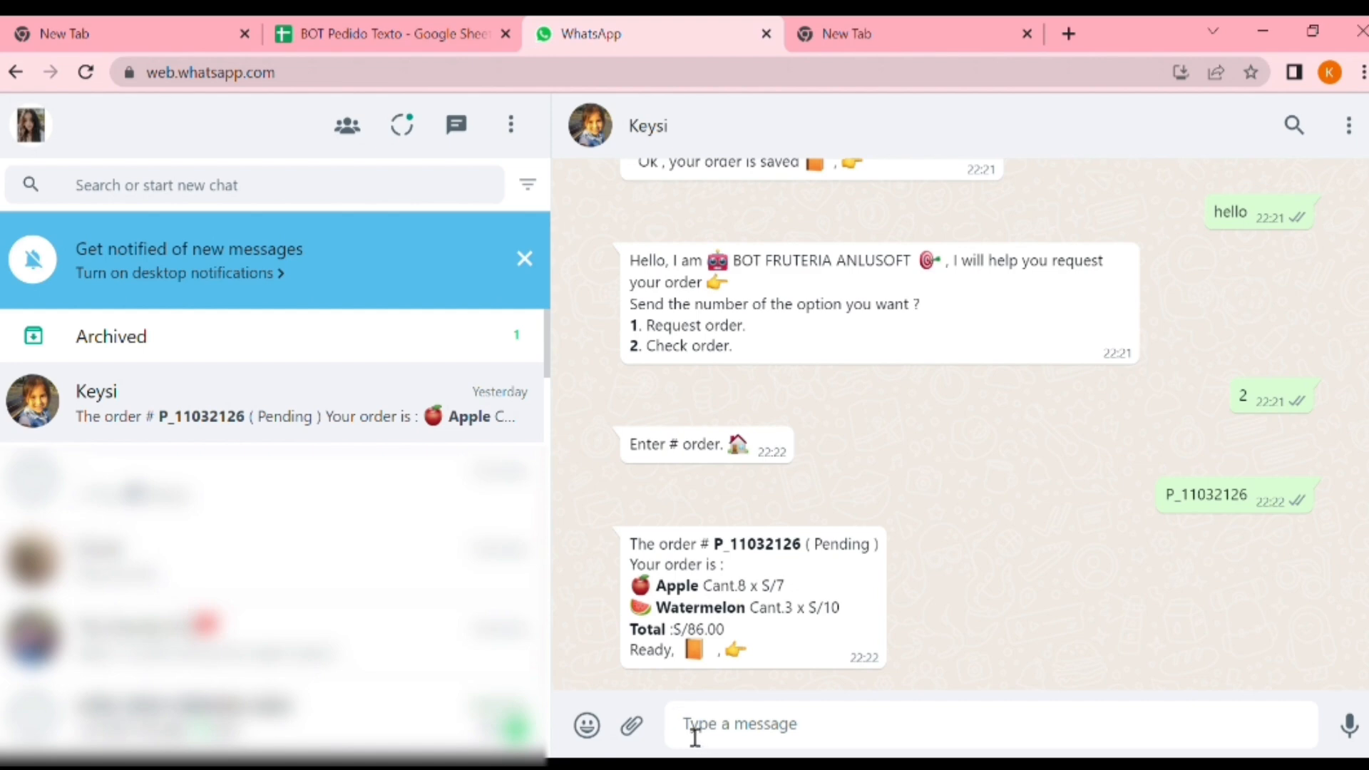
text(hello)
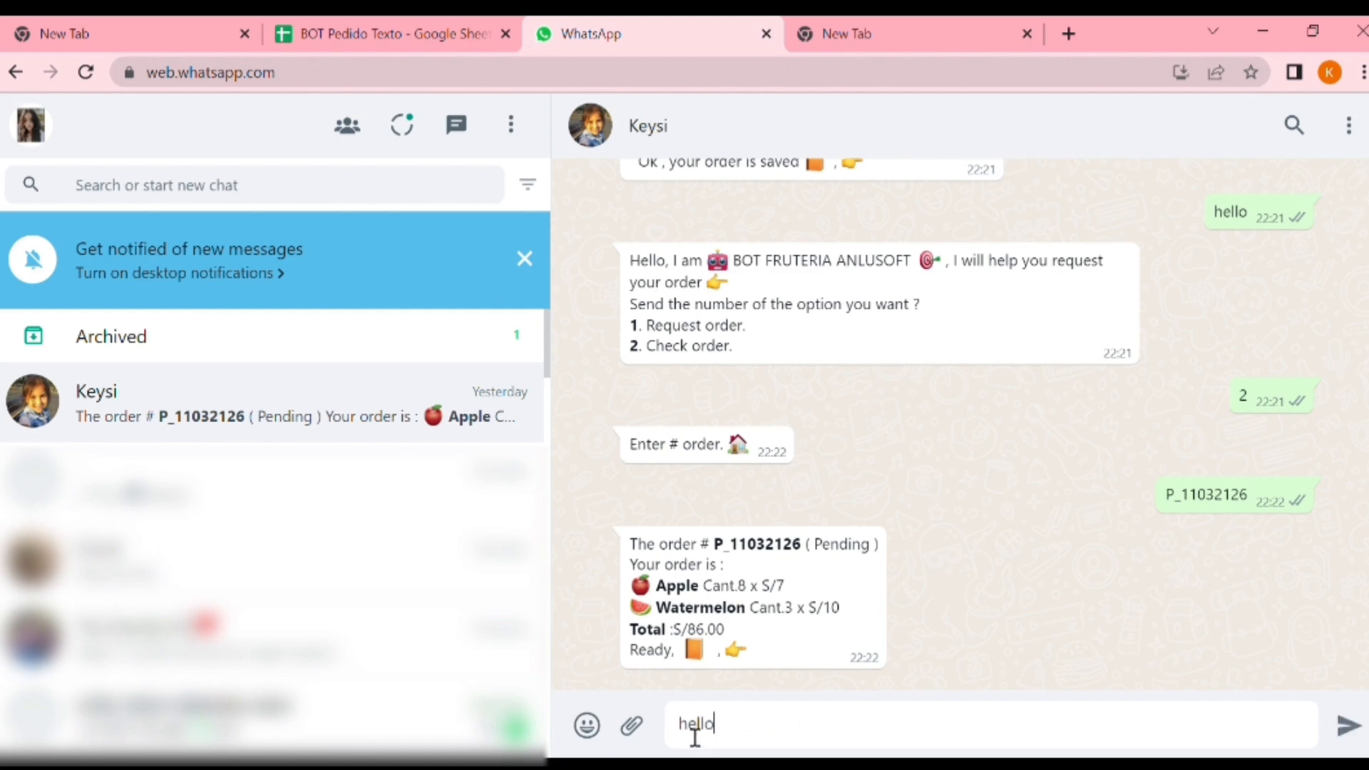
key(Return)
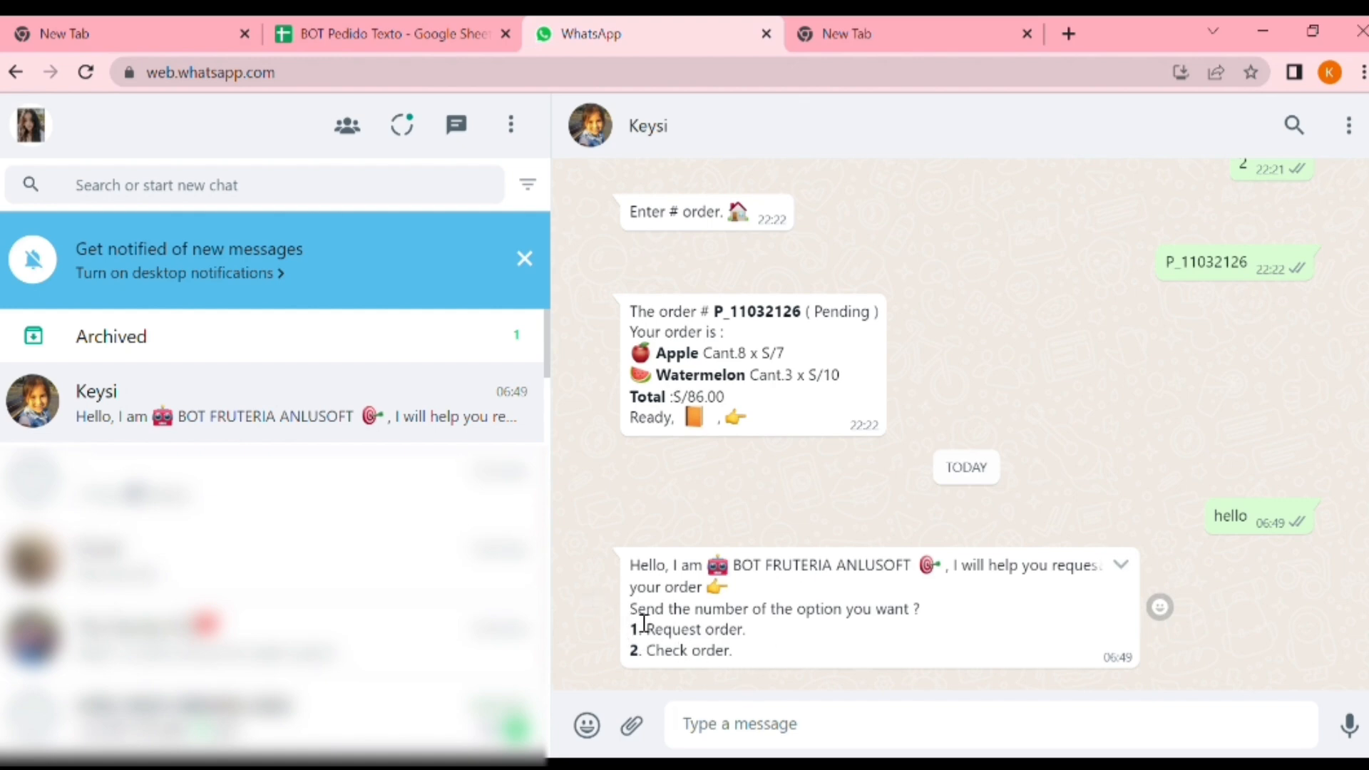
click(738, 743)
text(1)
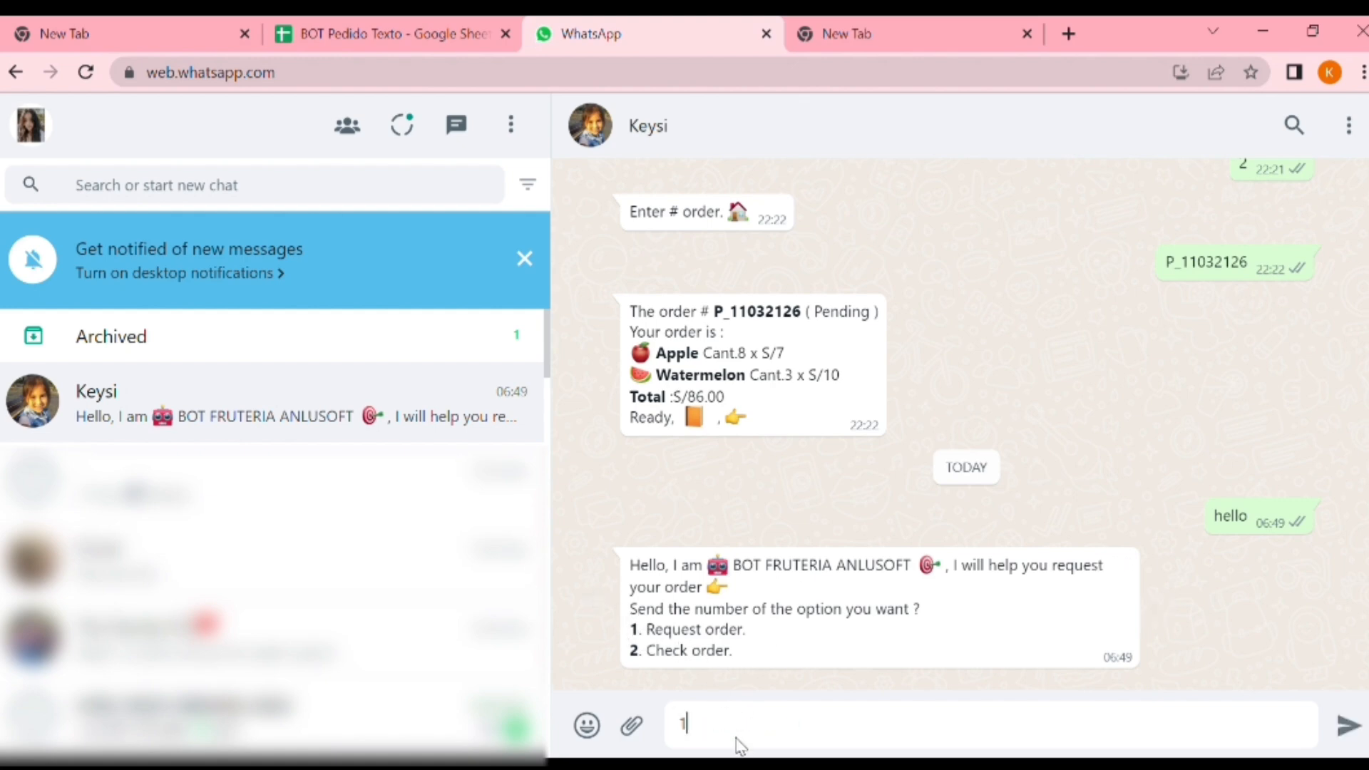
key(Return)
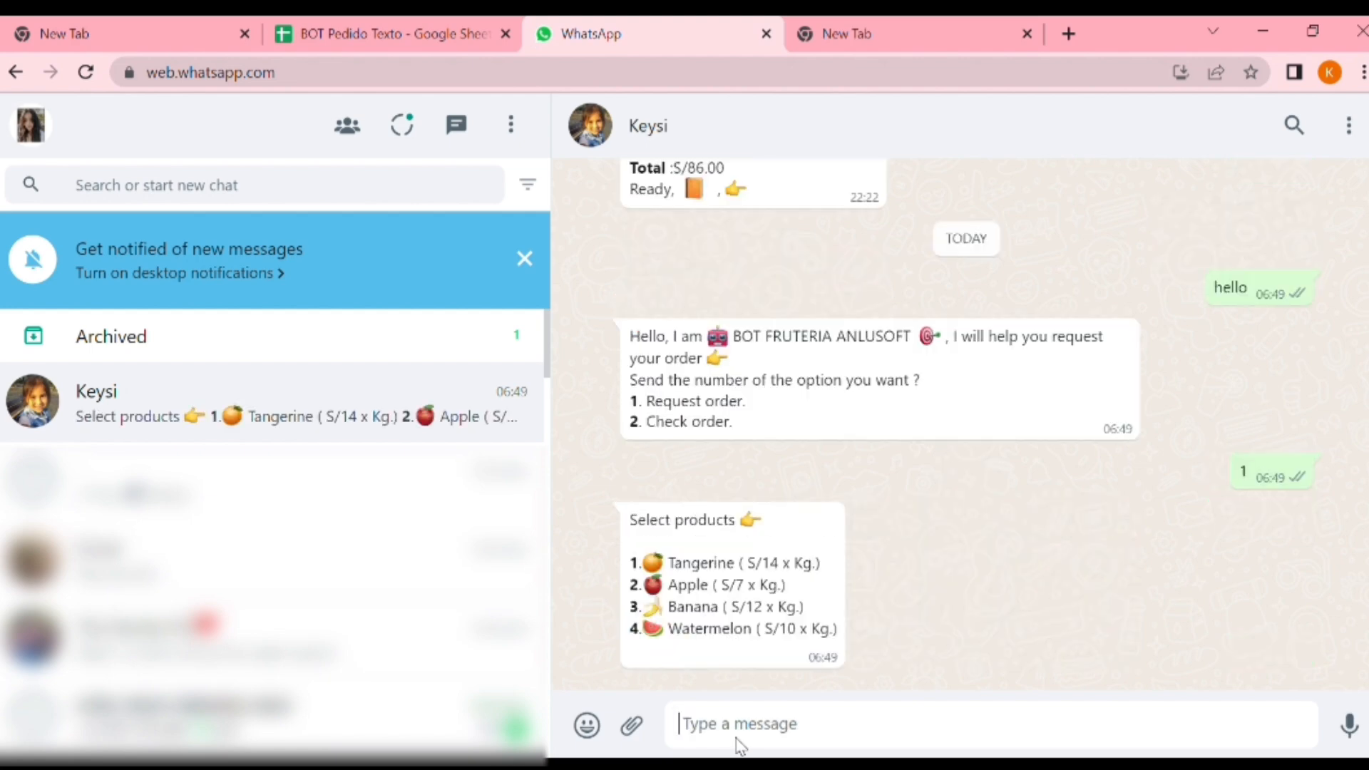
Order 3 kg of apple by replying 2 for the product and 3 for the amount
text(2)
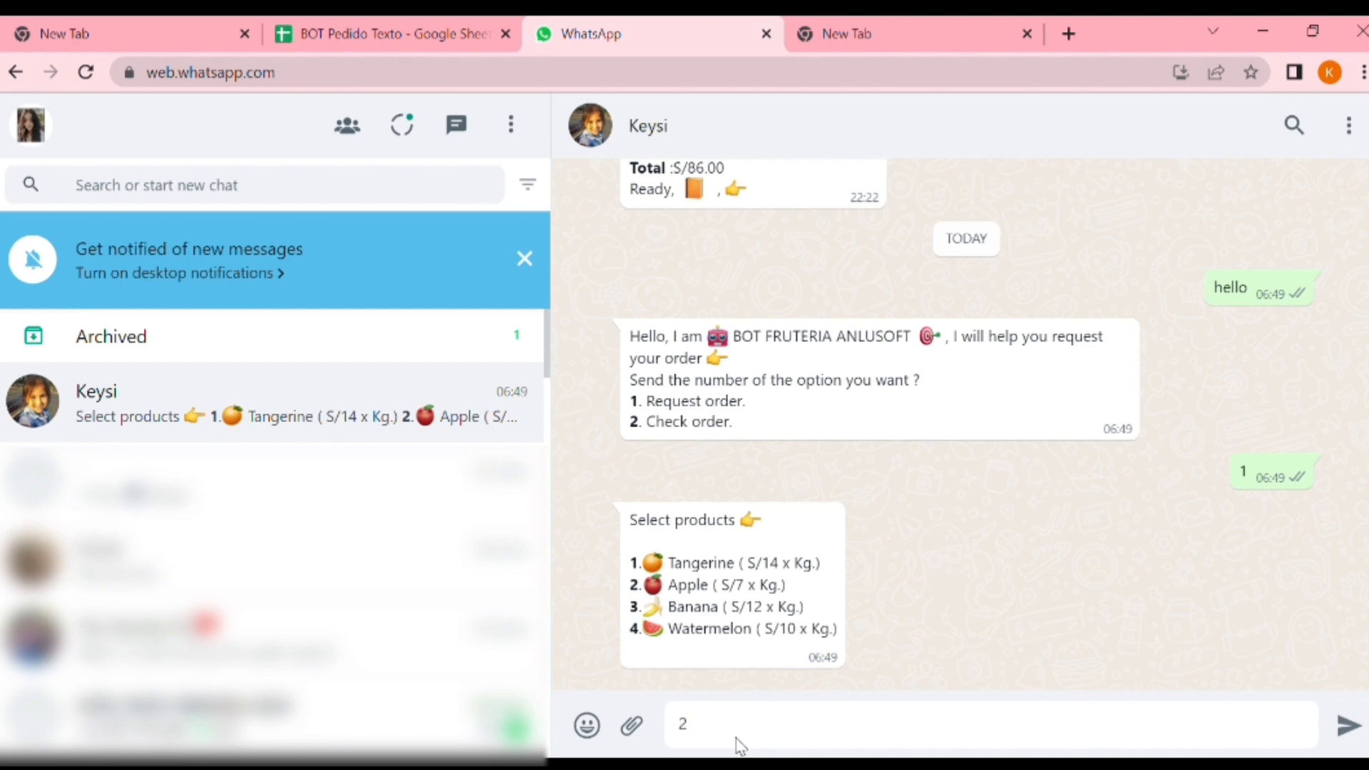
key(Return)
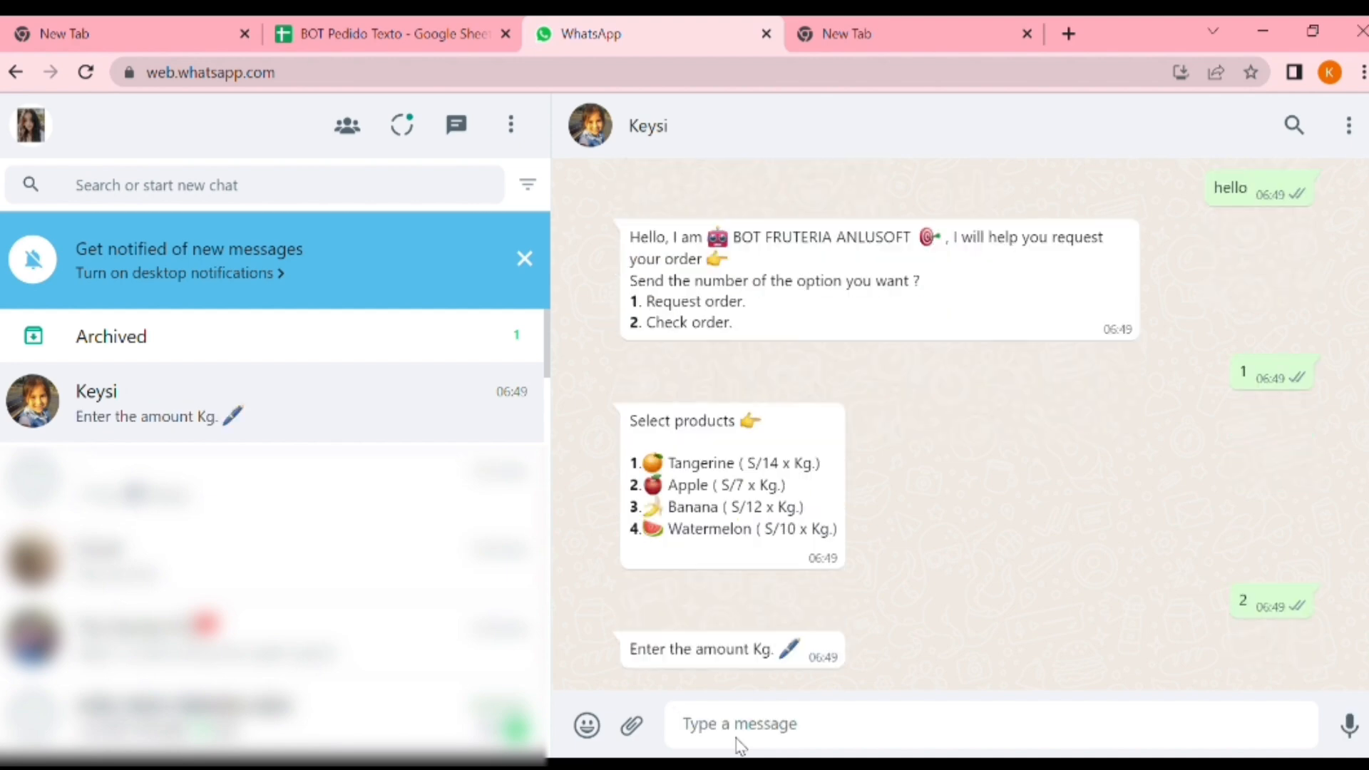
text(3)
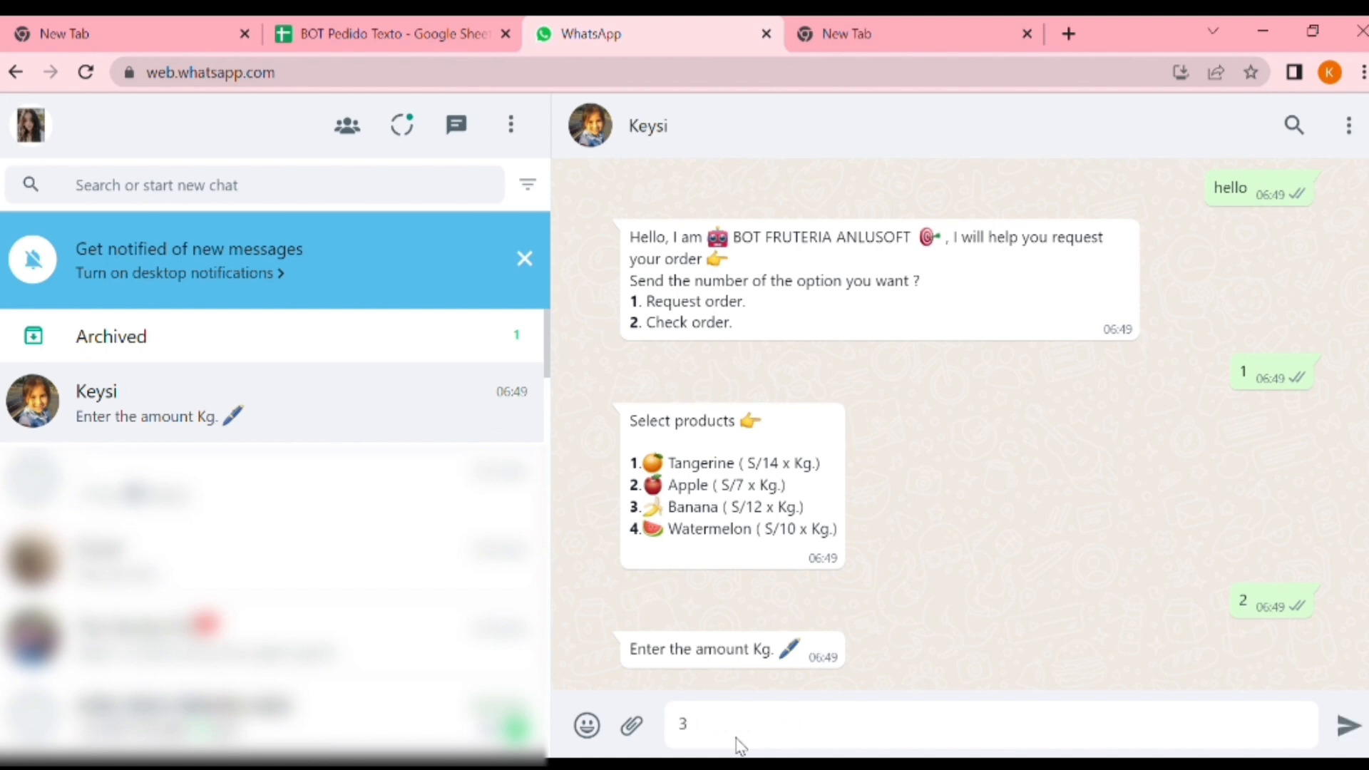
key(Return)
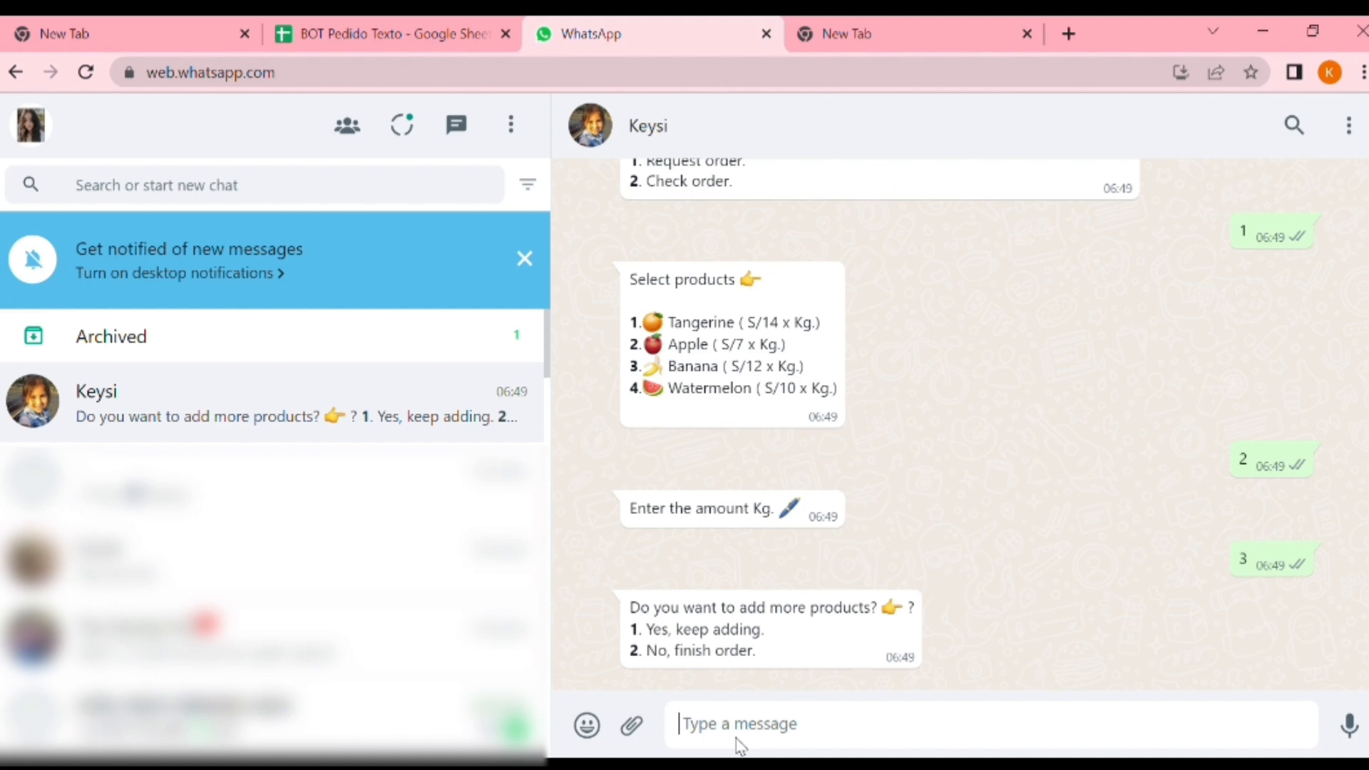
Reply 1 to keep adding products, choose product 4 (Watermelon) and give the amount as 8 kg
text(1)
key(Return)
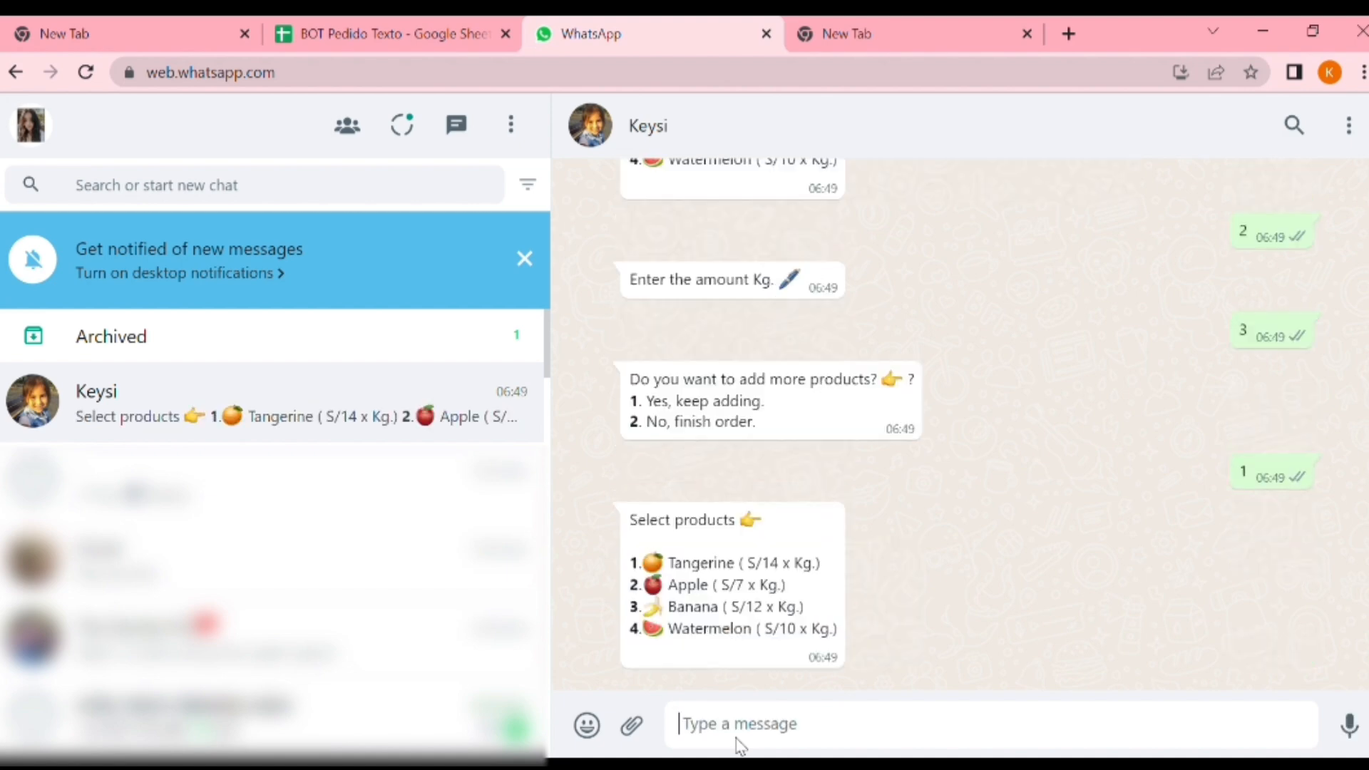
text(4)
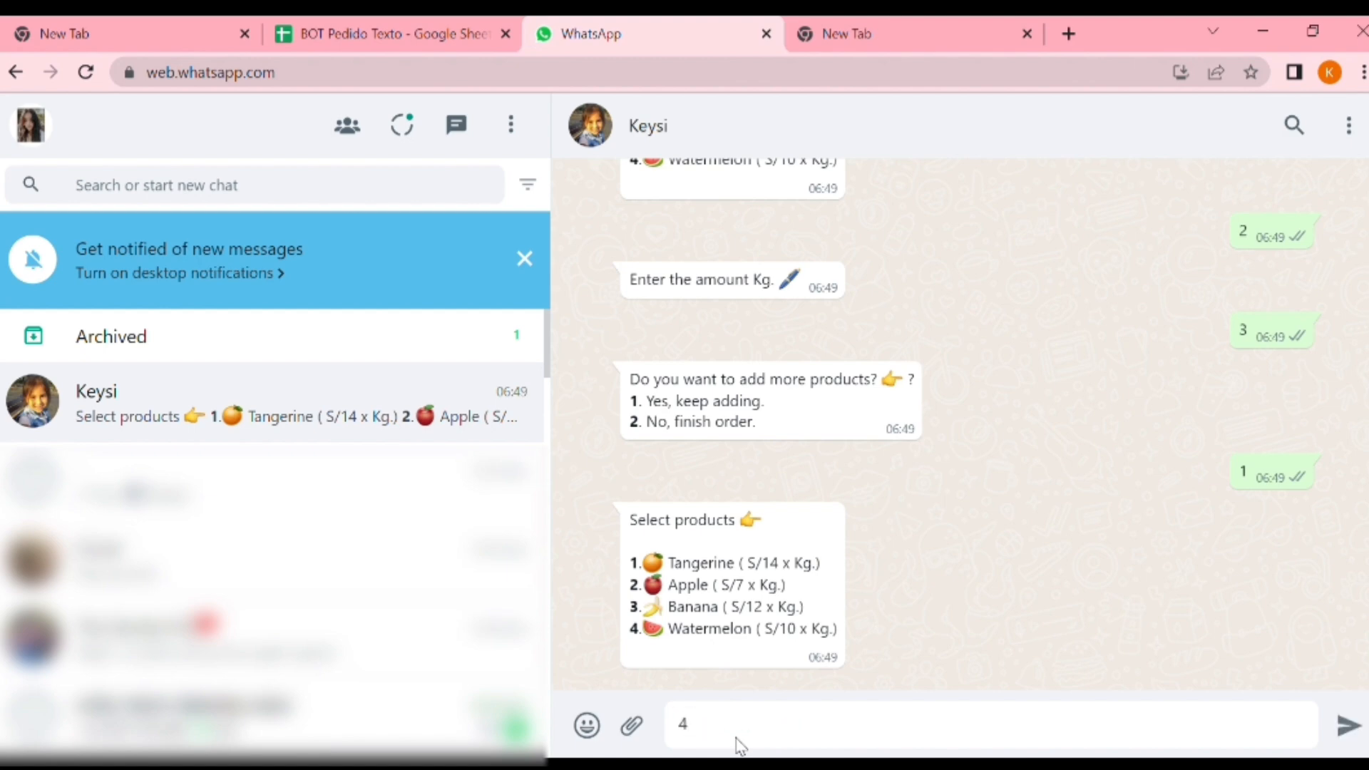
key(Return)
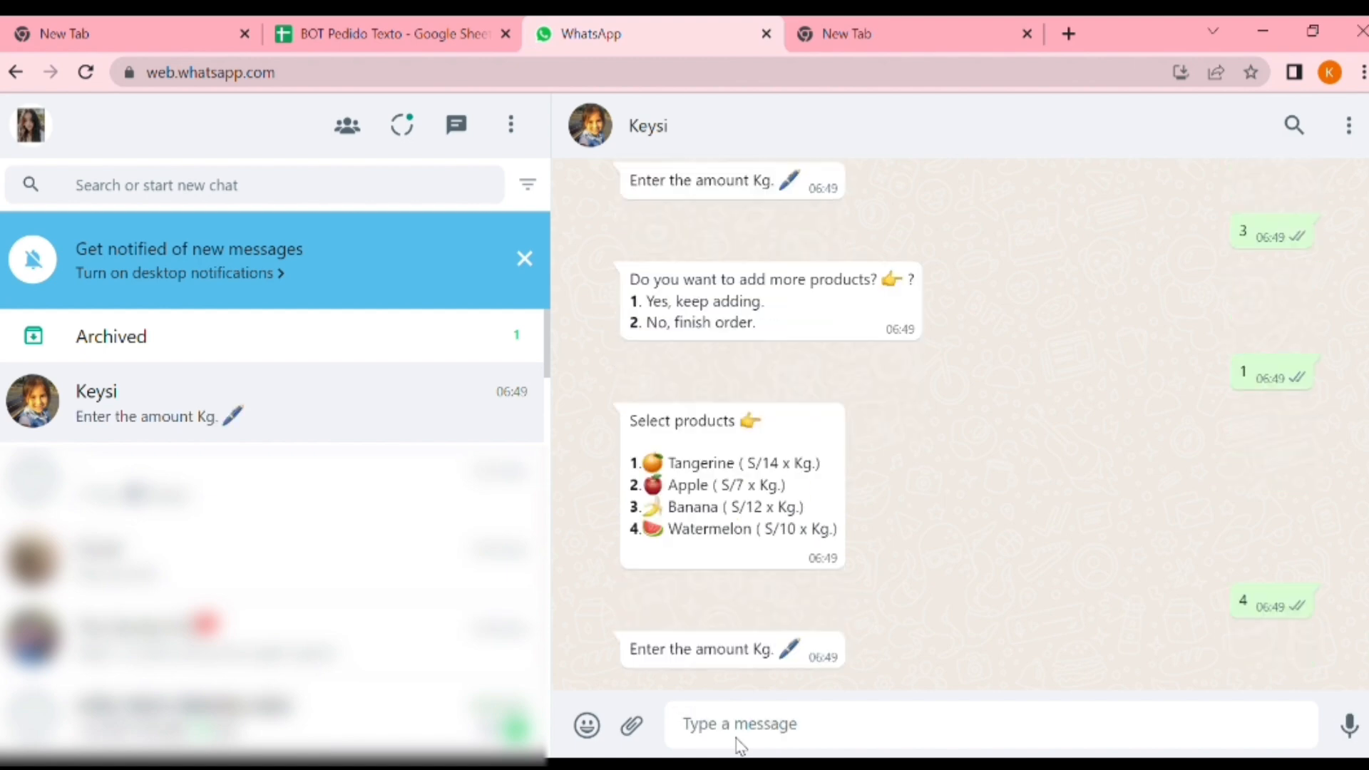
text(8)
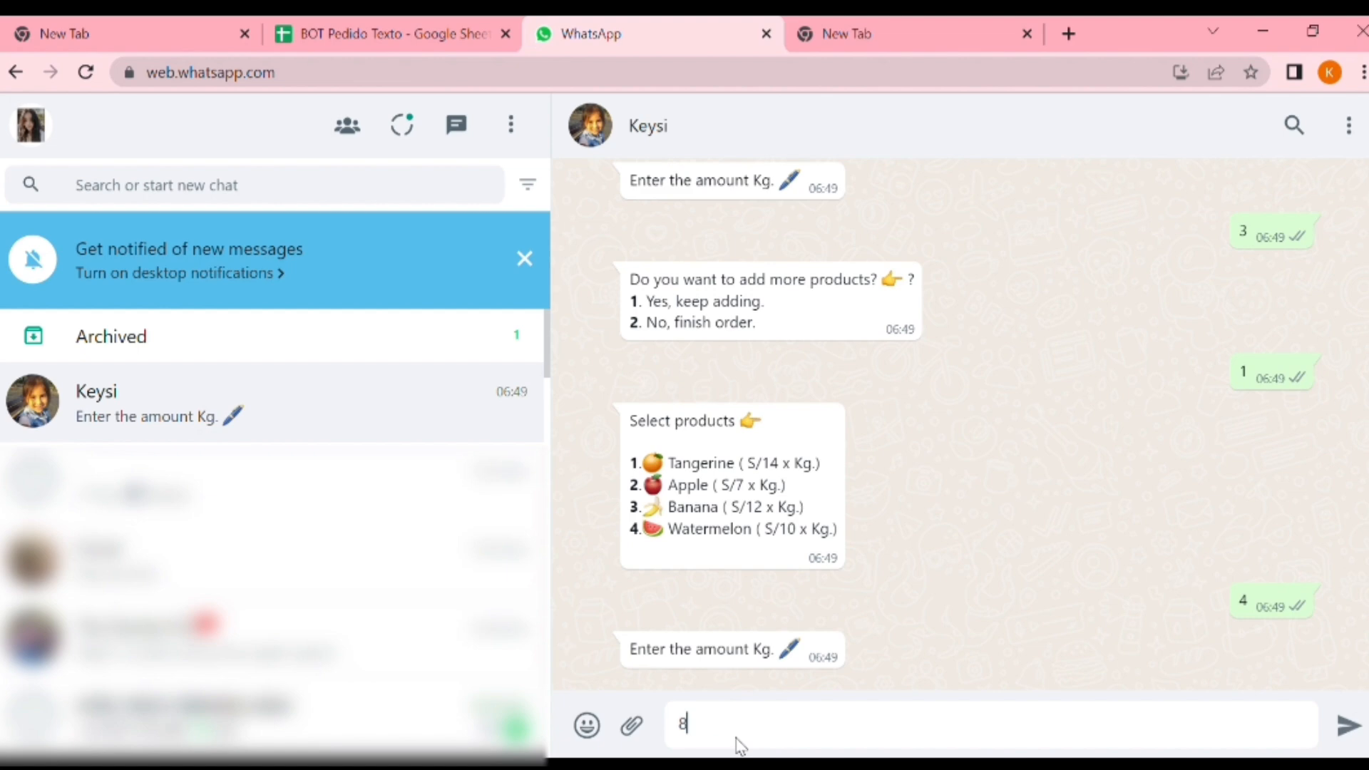
key(Return)
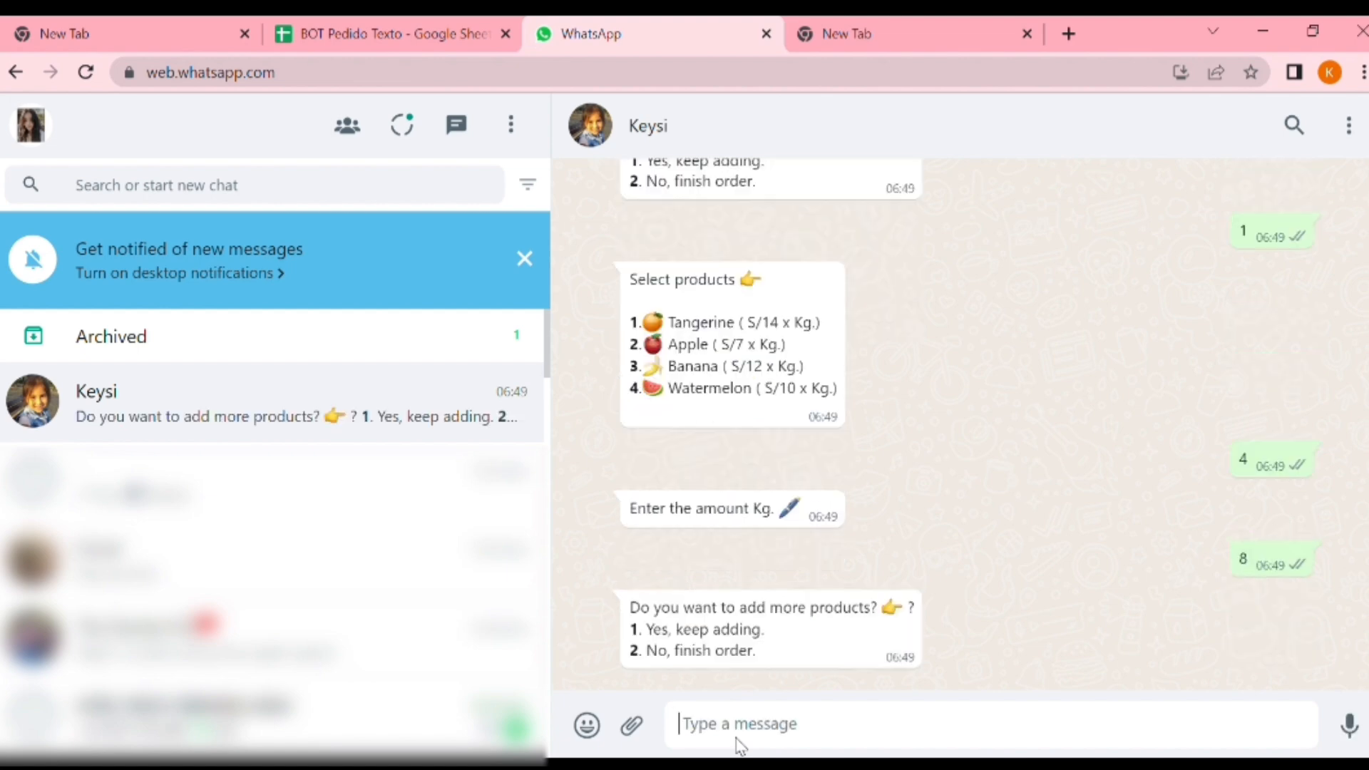
Reply 2 to finish the order and send the customer's name and address to the bot
text(2)
key(Return)
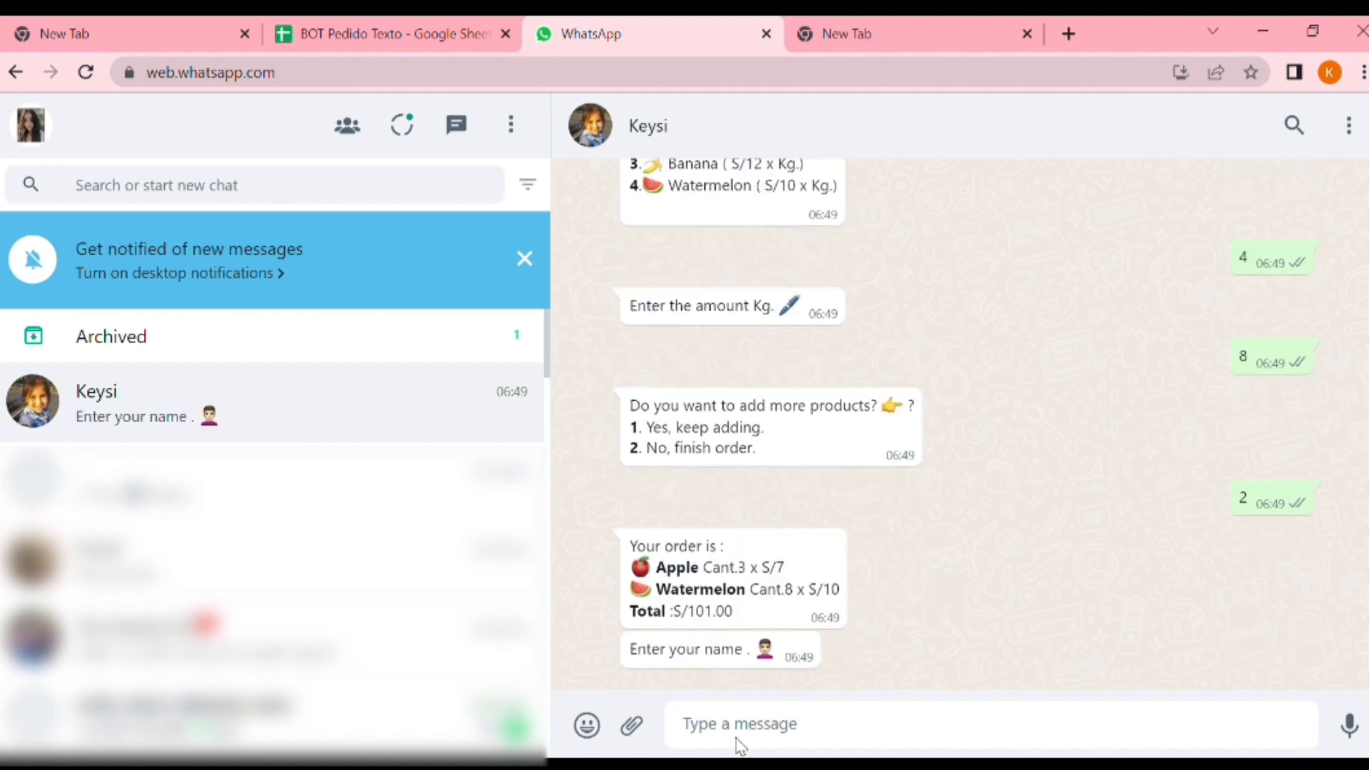
text(bbbb)
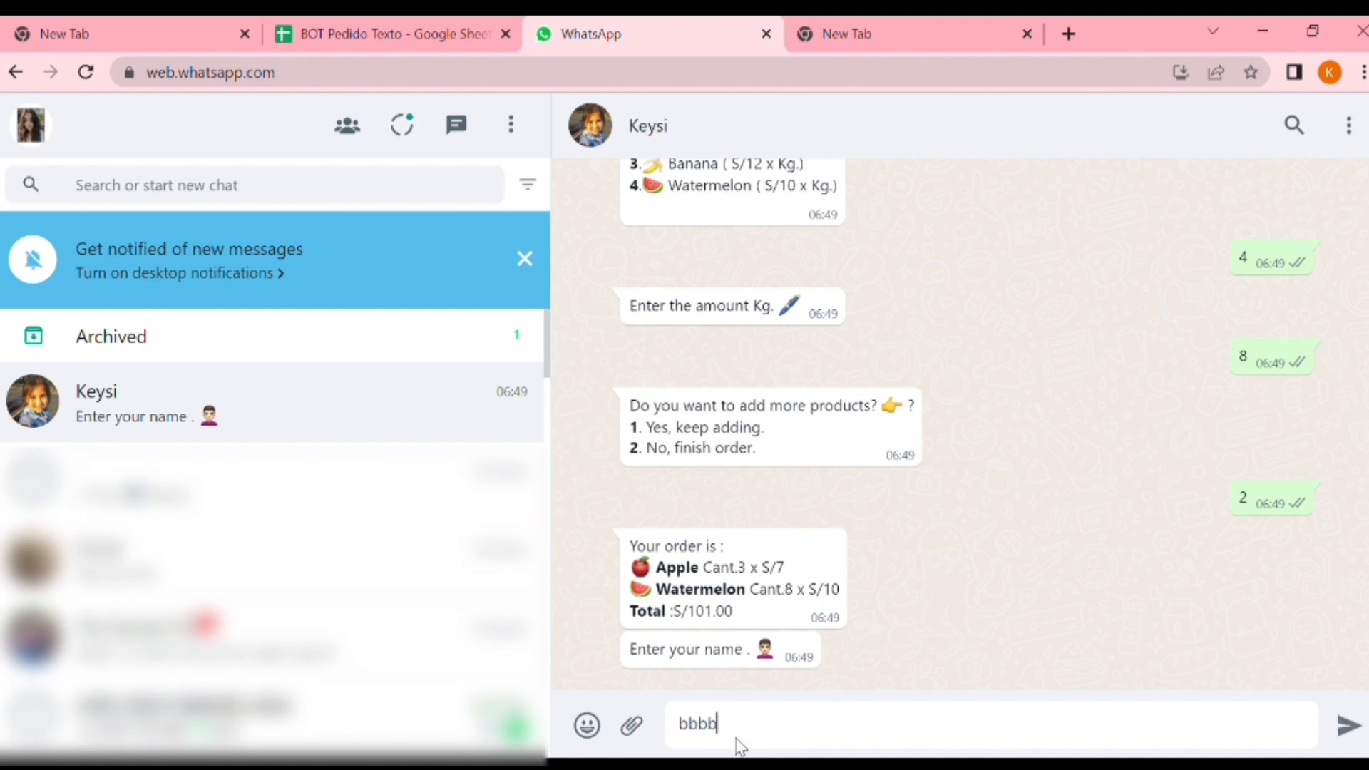
key(Return)
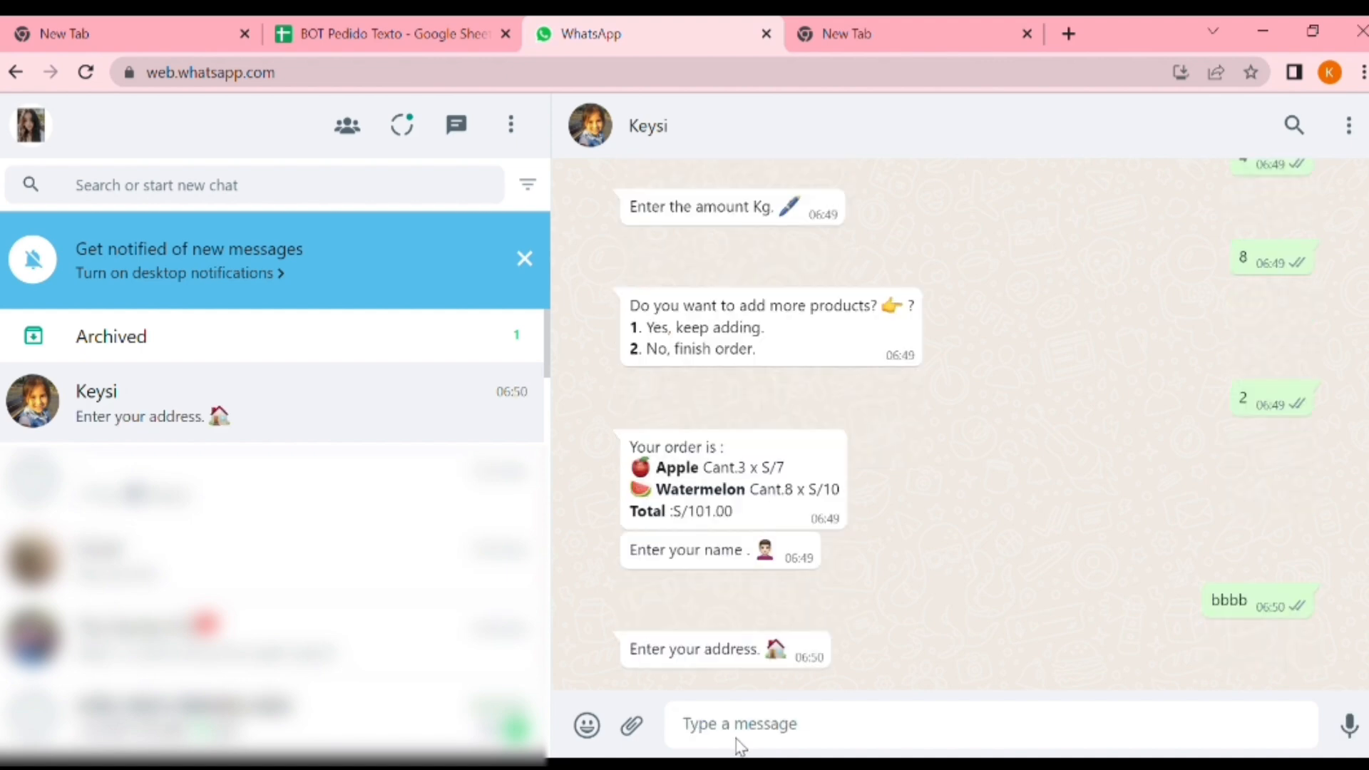
text(jjjj)
key(Return)
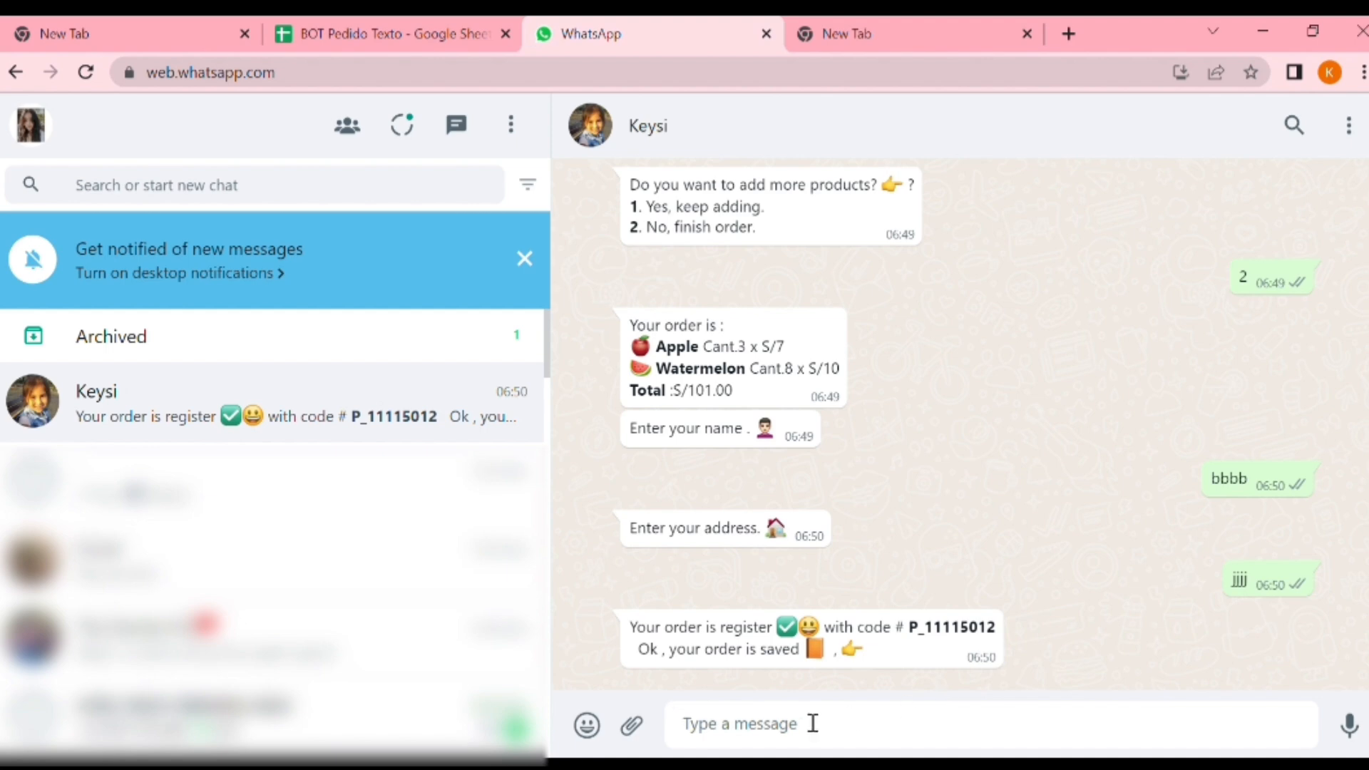
Switch to the BOT Pedido Texto spreadsheet and compare the newest entry in the Orders sheet with the bot's order confirmation in WhatsApp
click(415, 32)
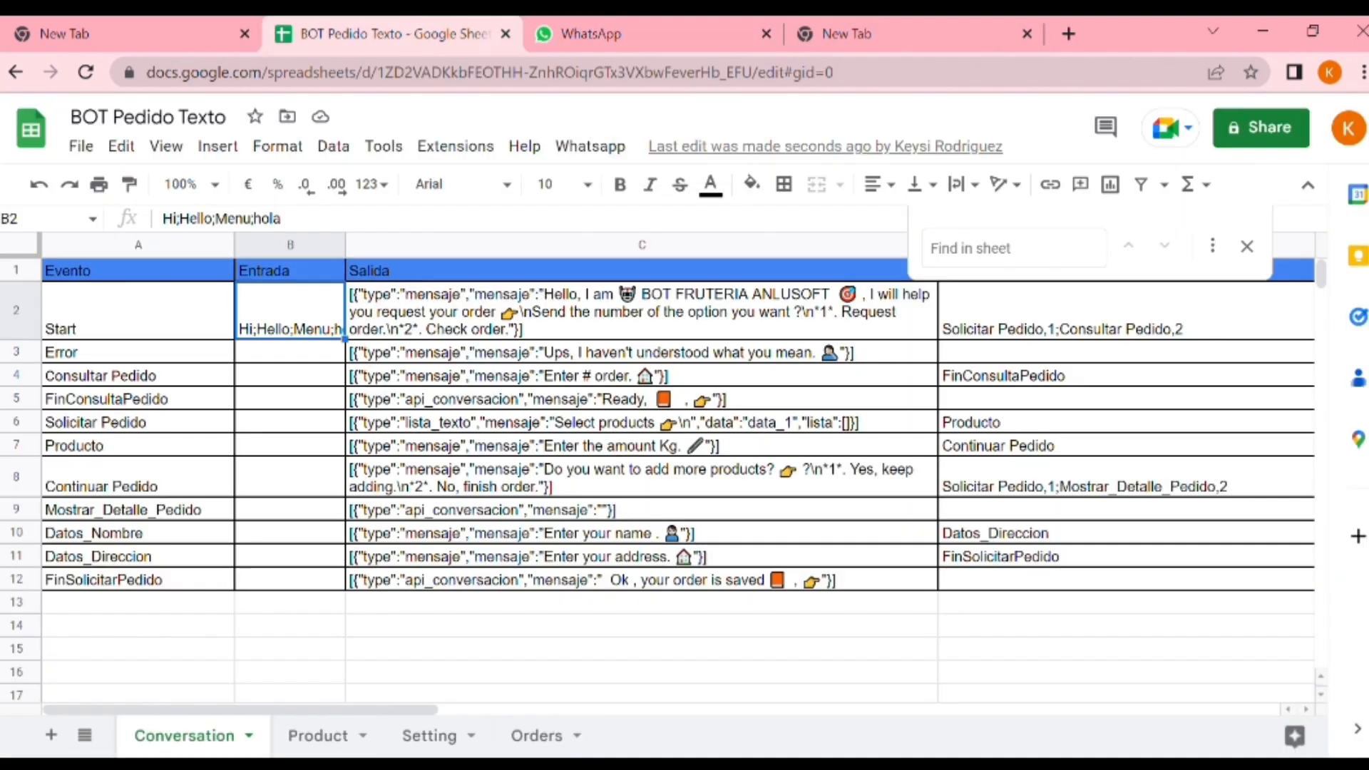
click(538, 736)
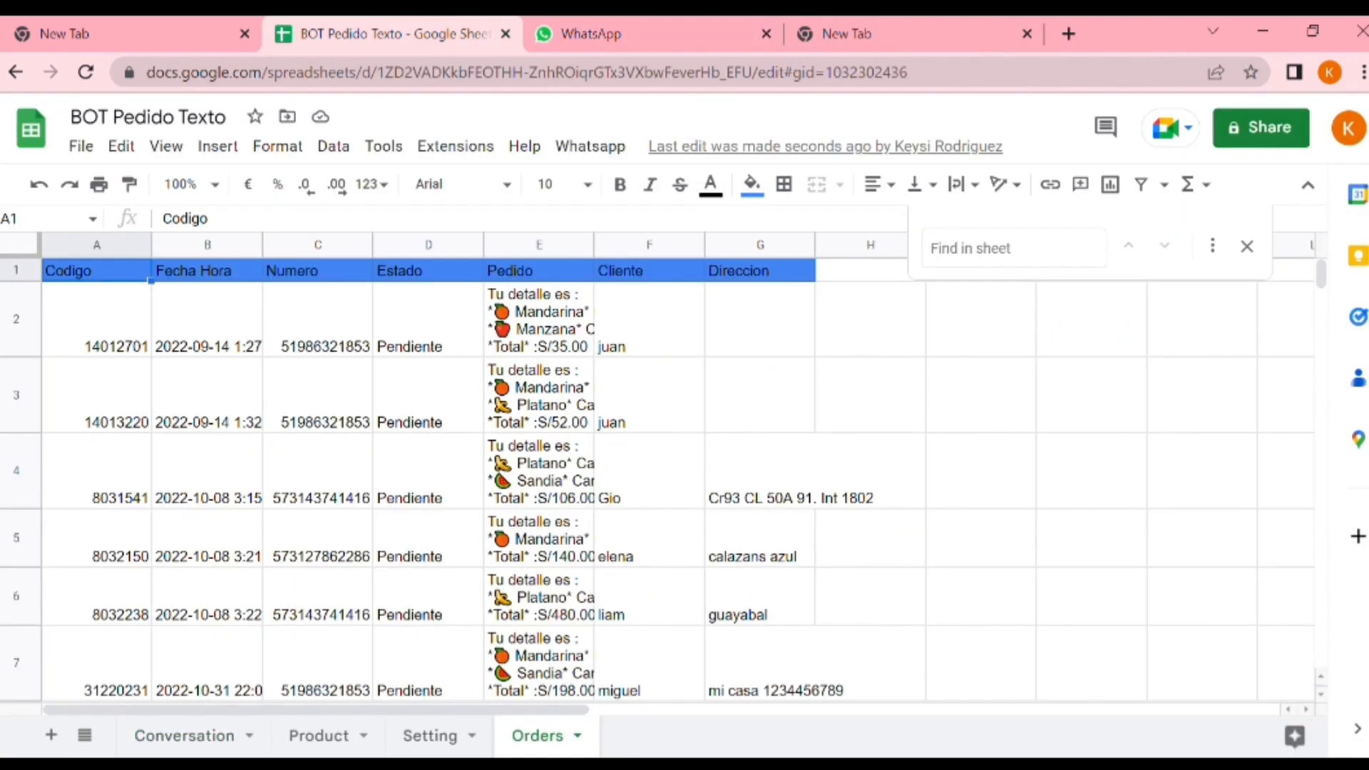
drag(1321, 277, 1323, 308)
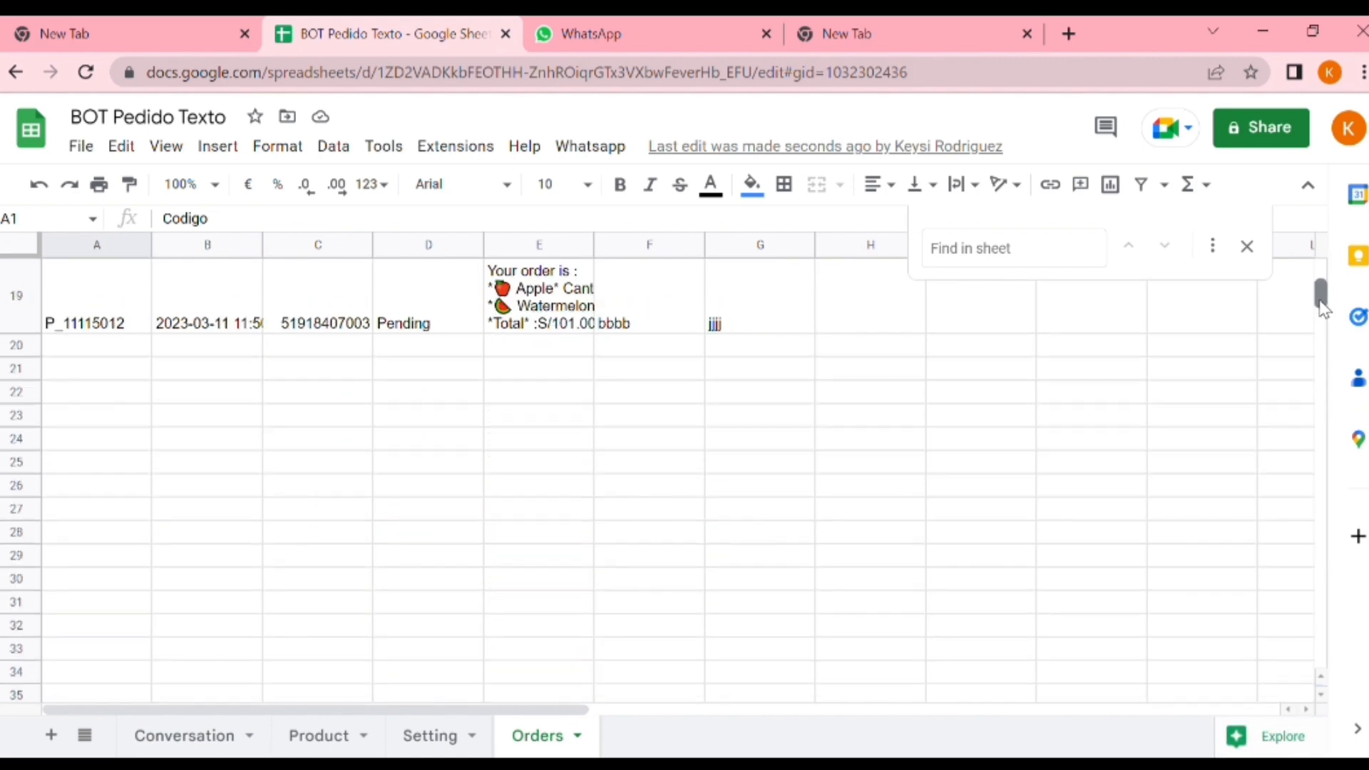
drag(125, 285, 777, 327)
click(799, 372)
click(662, 23)
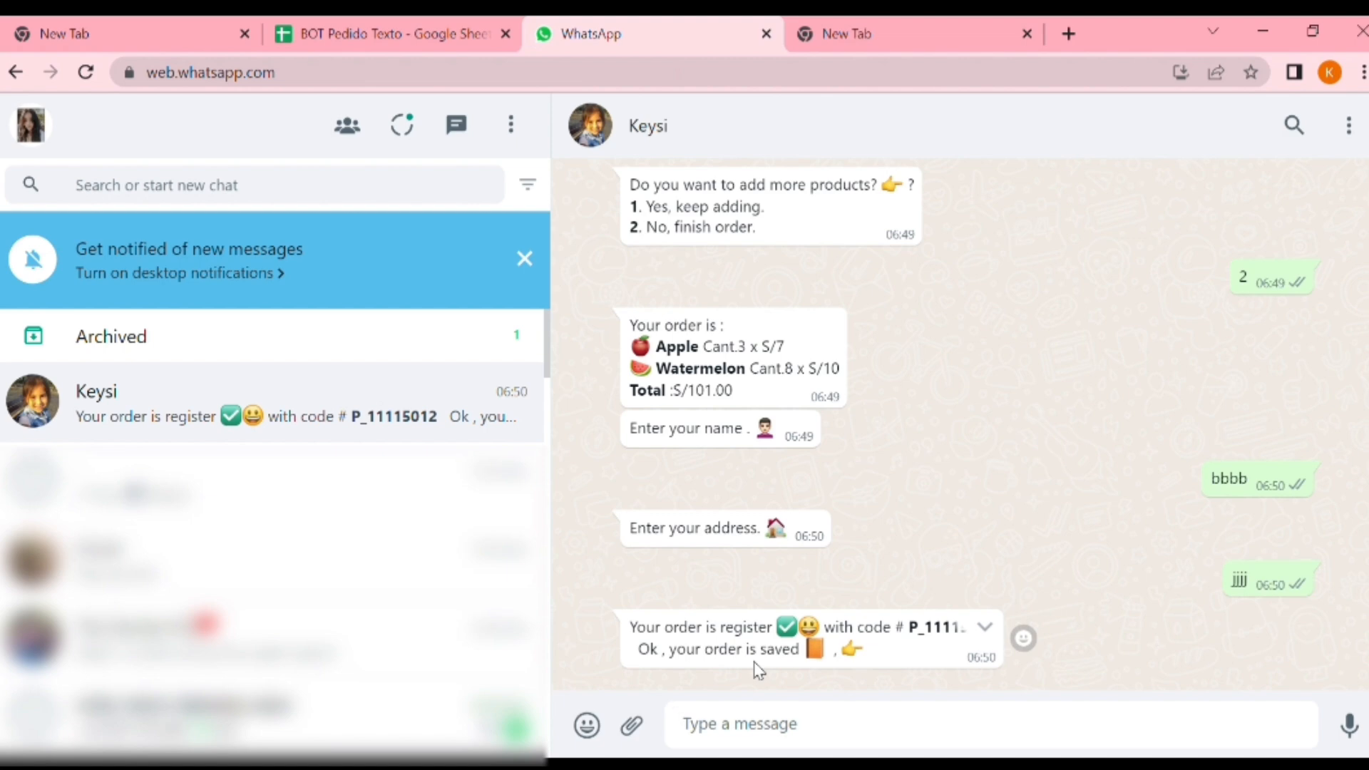
click(362, 22)
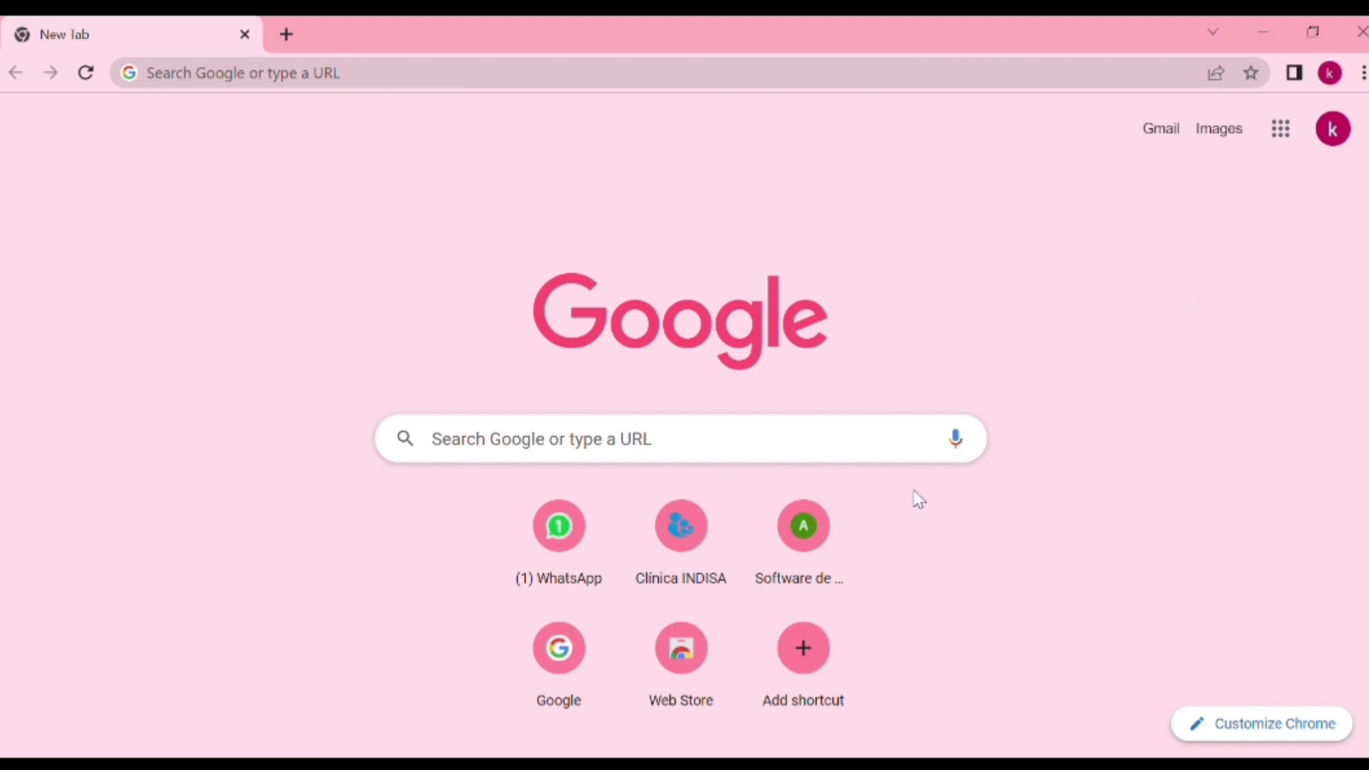
Open the shared BOT Pedido Texto spreadsheet in the browser from its copied link
click(392, 78)
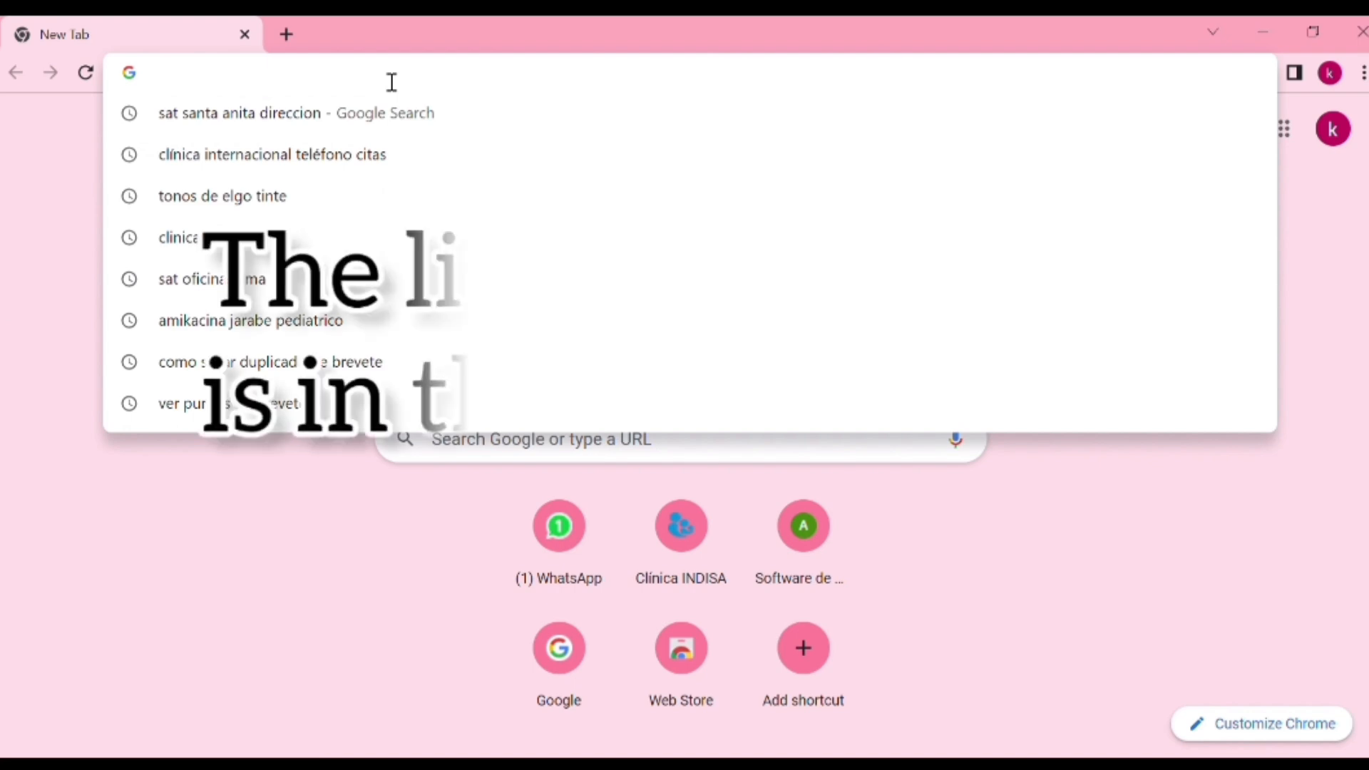
key(ctrl+v)
key(Return)
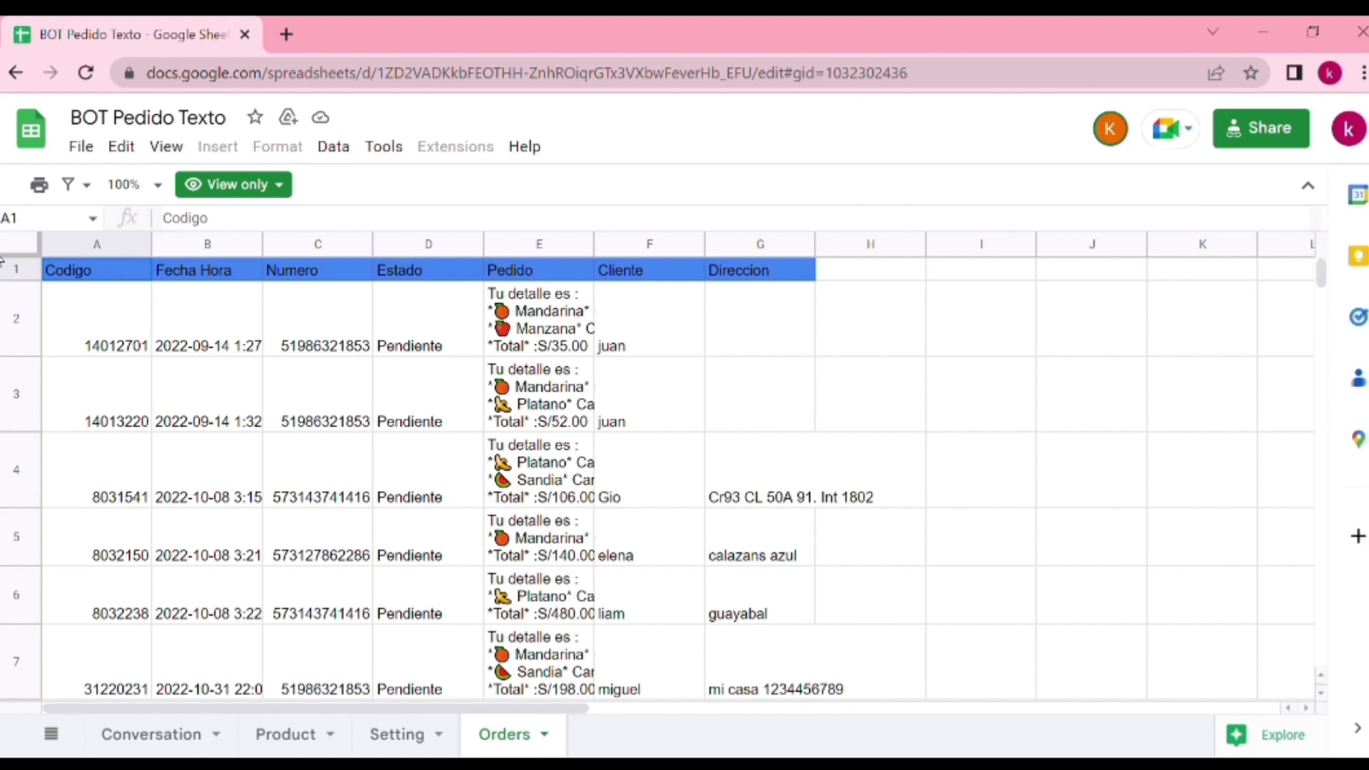
Make a copy of the spreadsheet in My Drive, with its attached BOT Order script, named BOT Pedido Texto
click(84, 148)
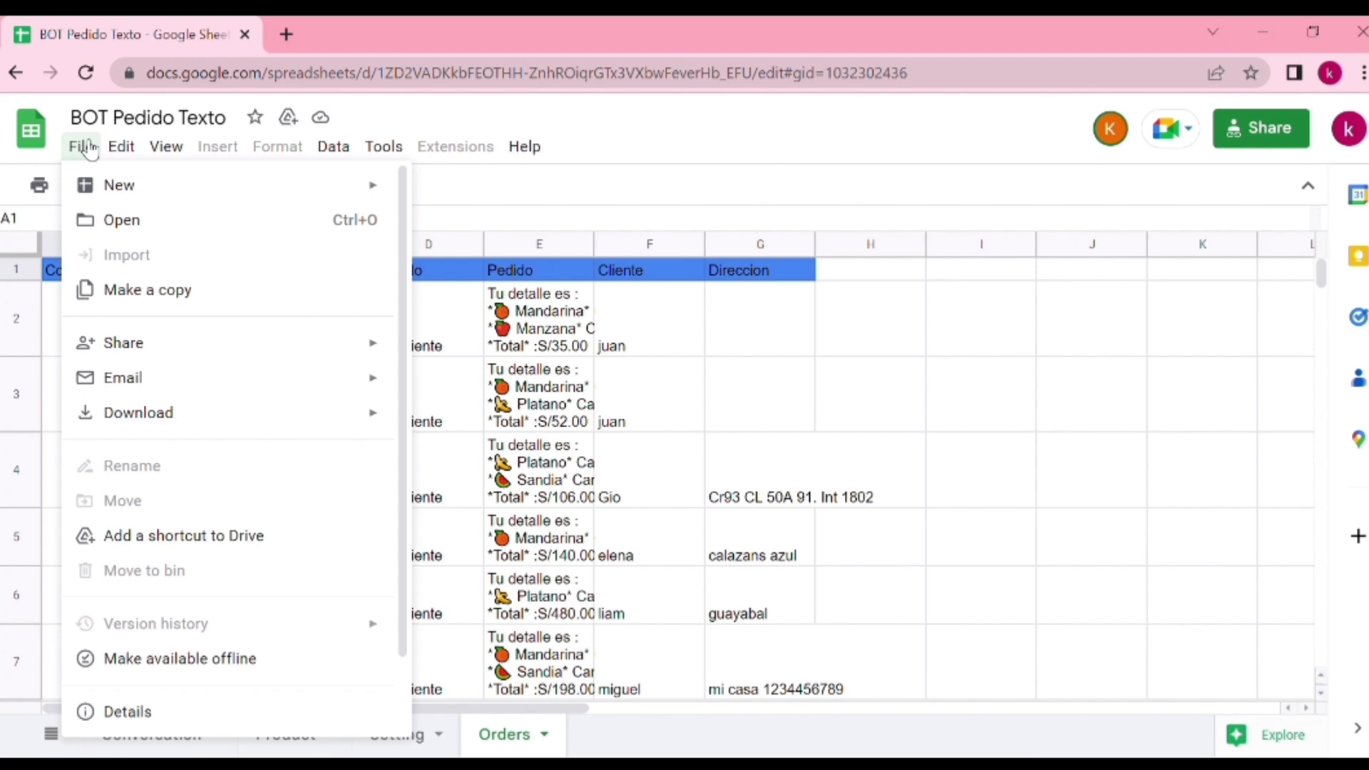
click(156, 305)
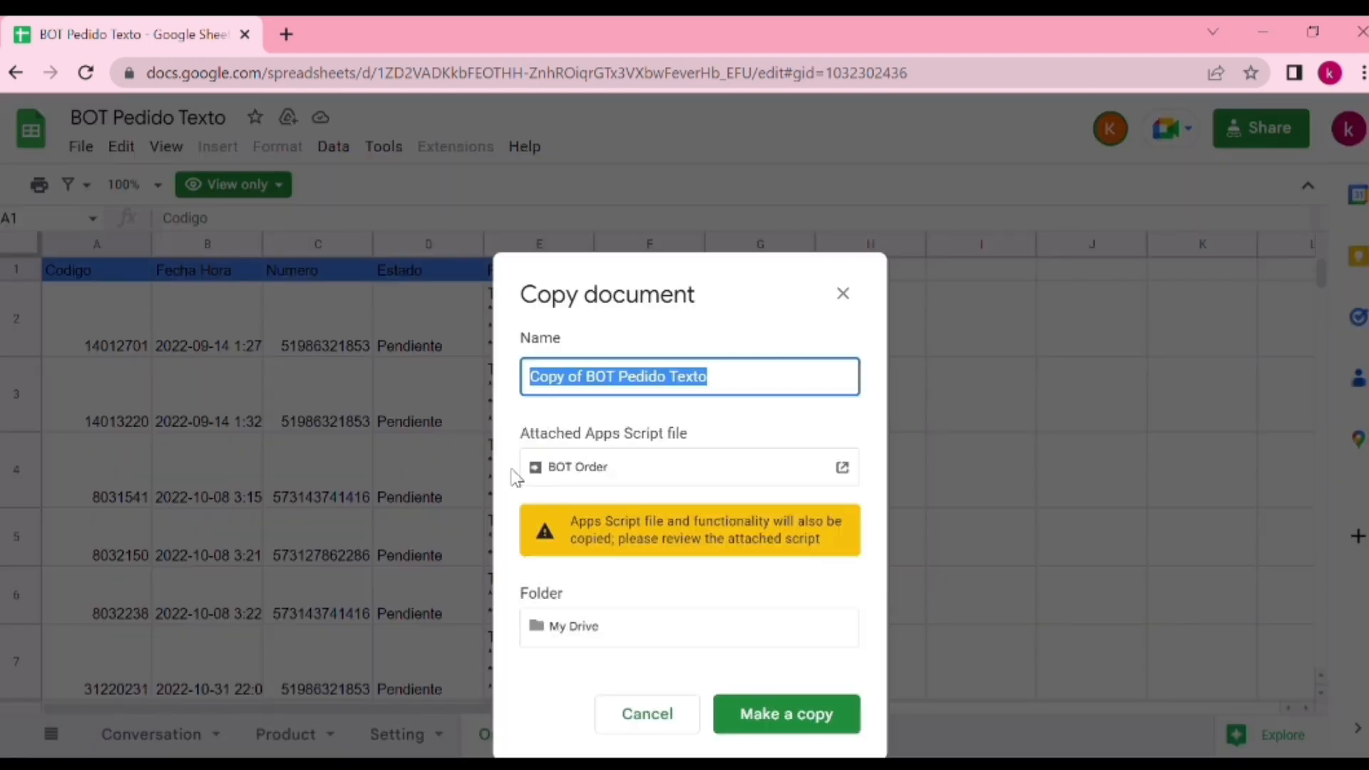
click(596, 382)
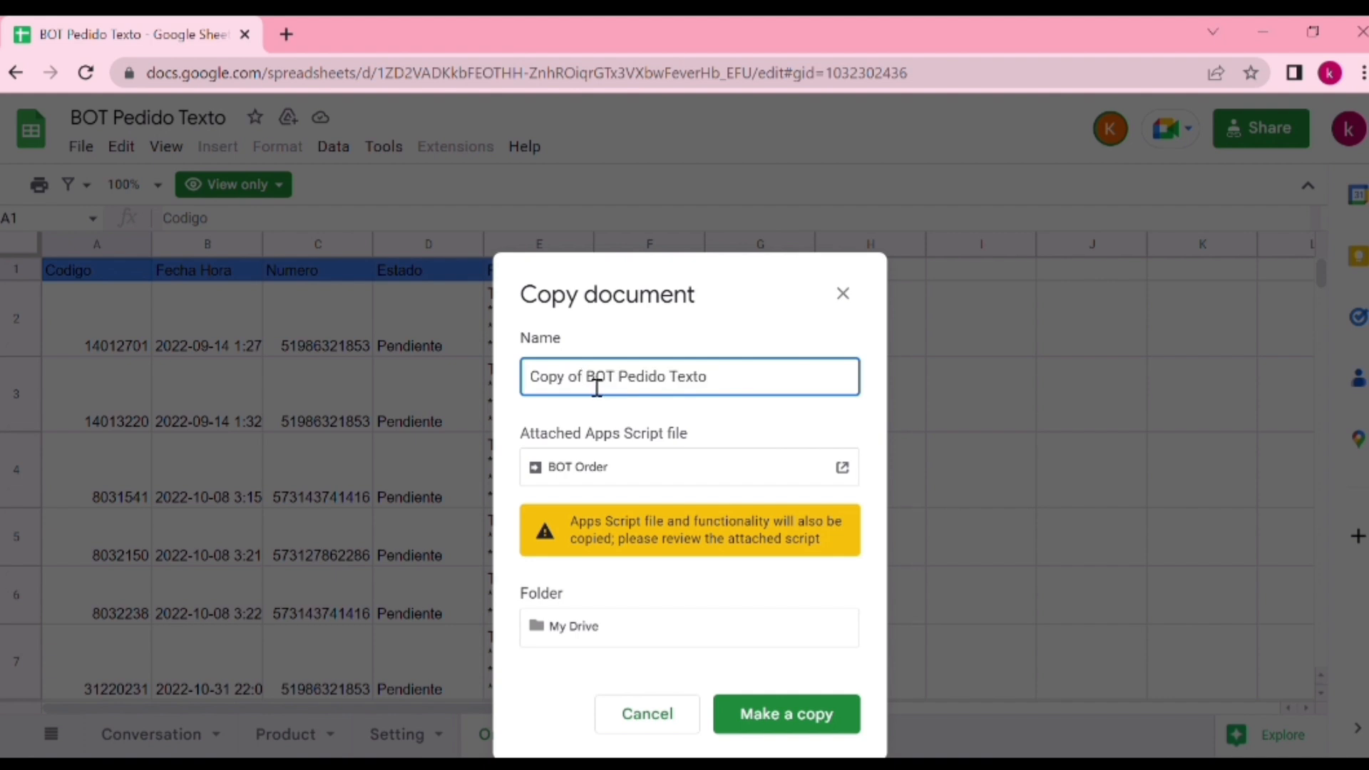
drag(597, 387, 425, 386)
key(BackSpace)
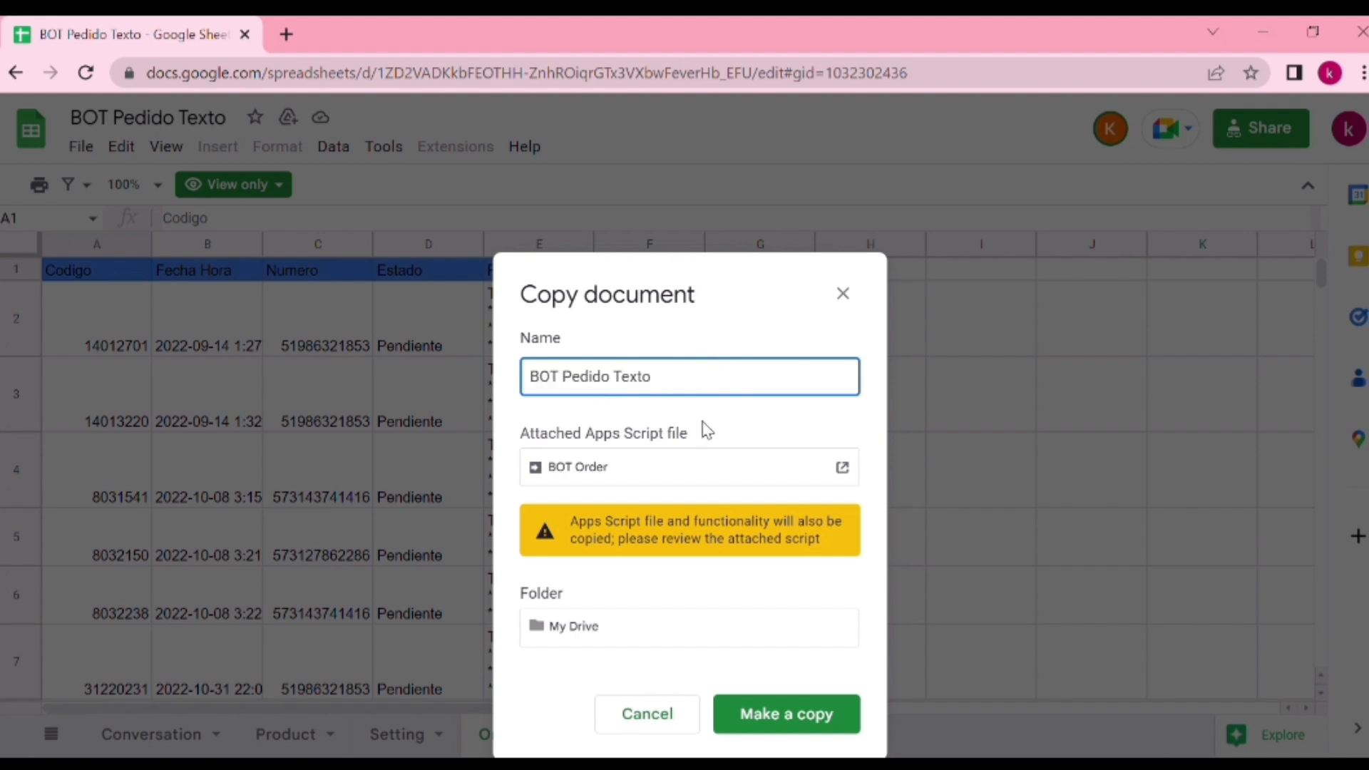
click(797, 721)
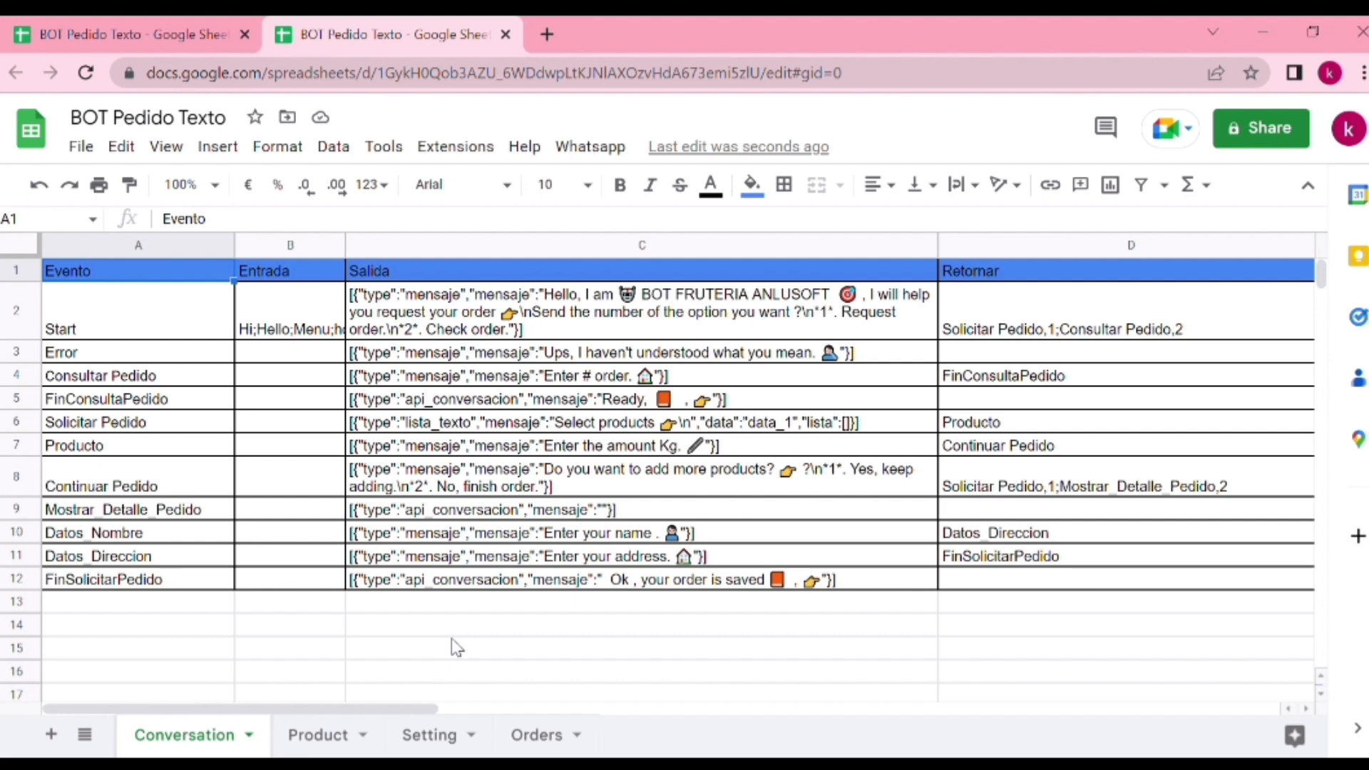
From the copy's Setting sheet, open the attached Apps Script project, run onOpen and grant the permissions it requires
click(421, 742)
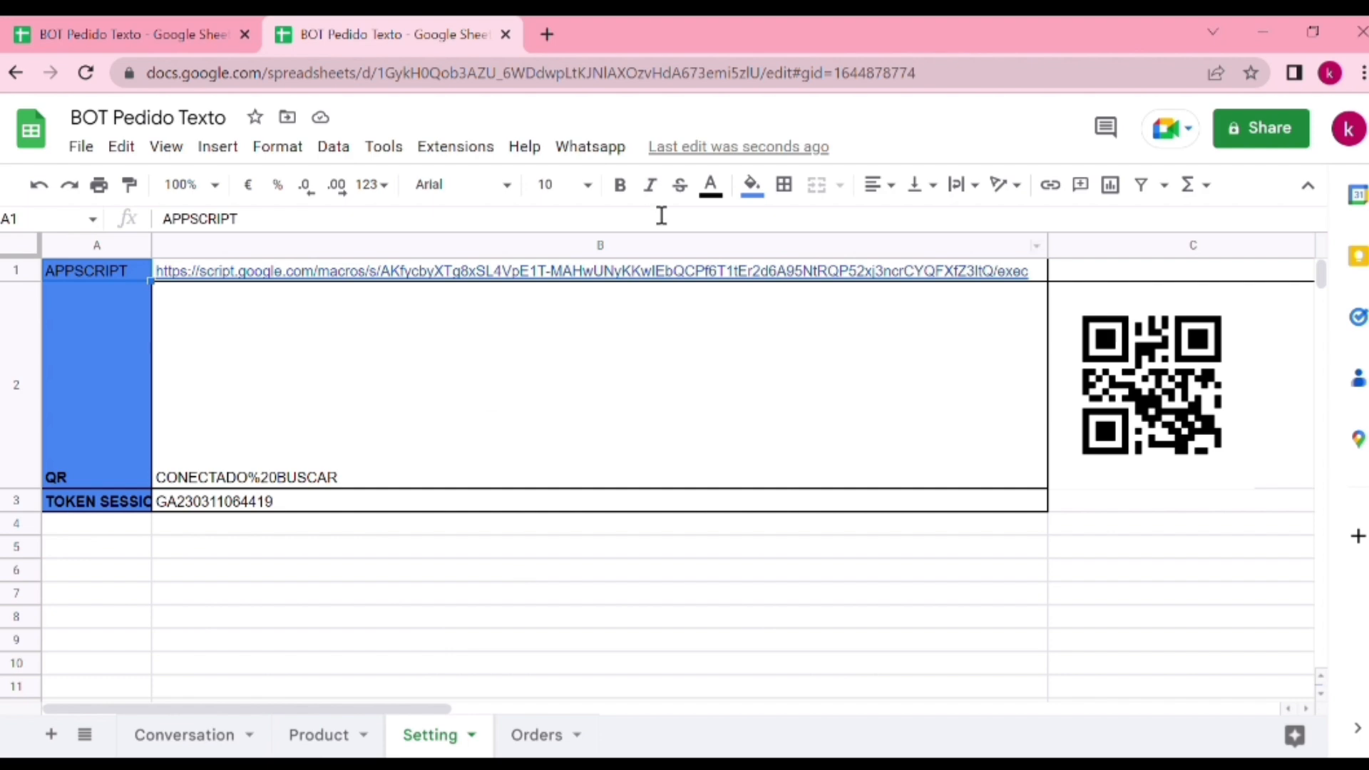
click(472, 145)
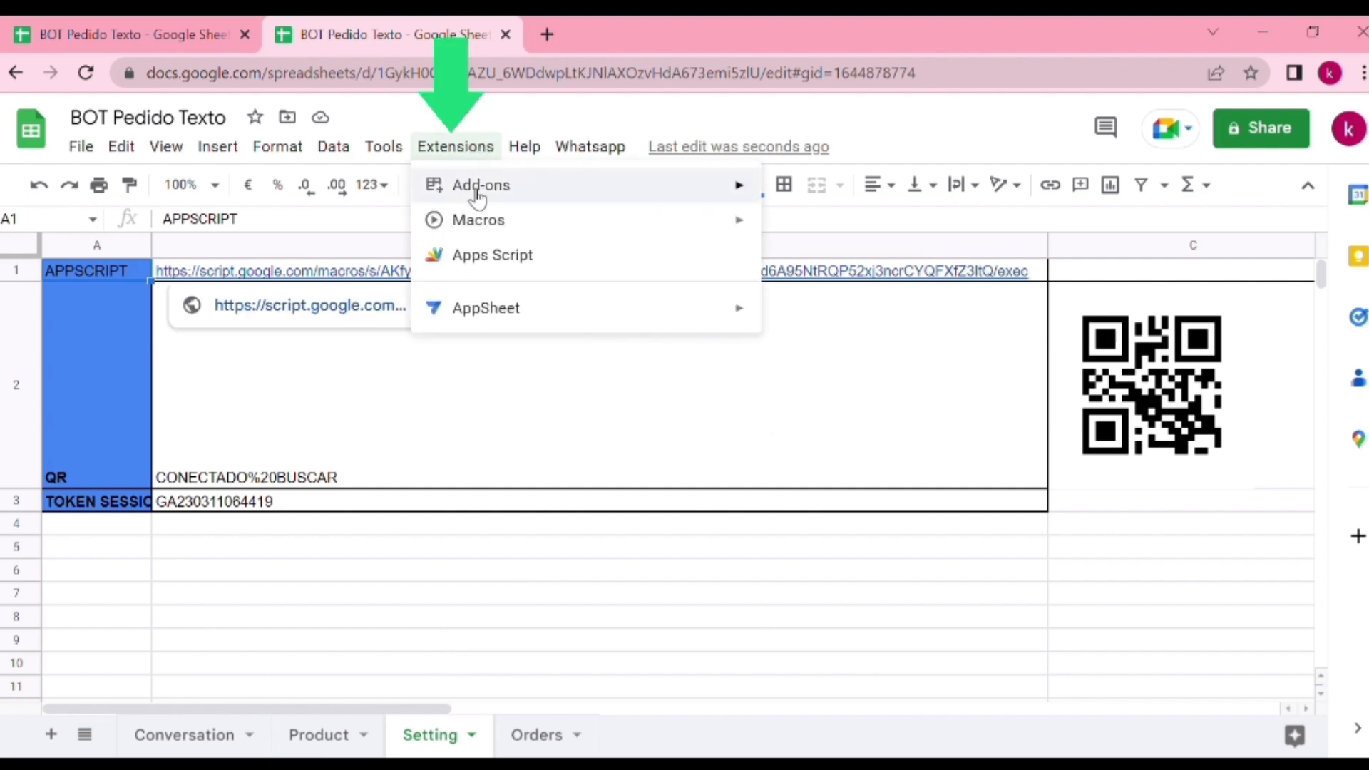
click(514, 256)
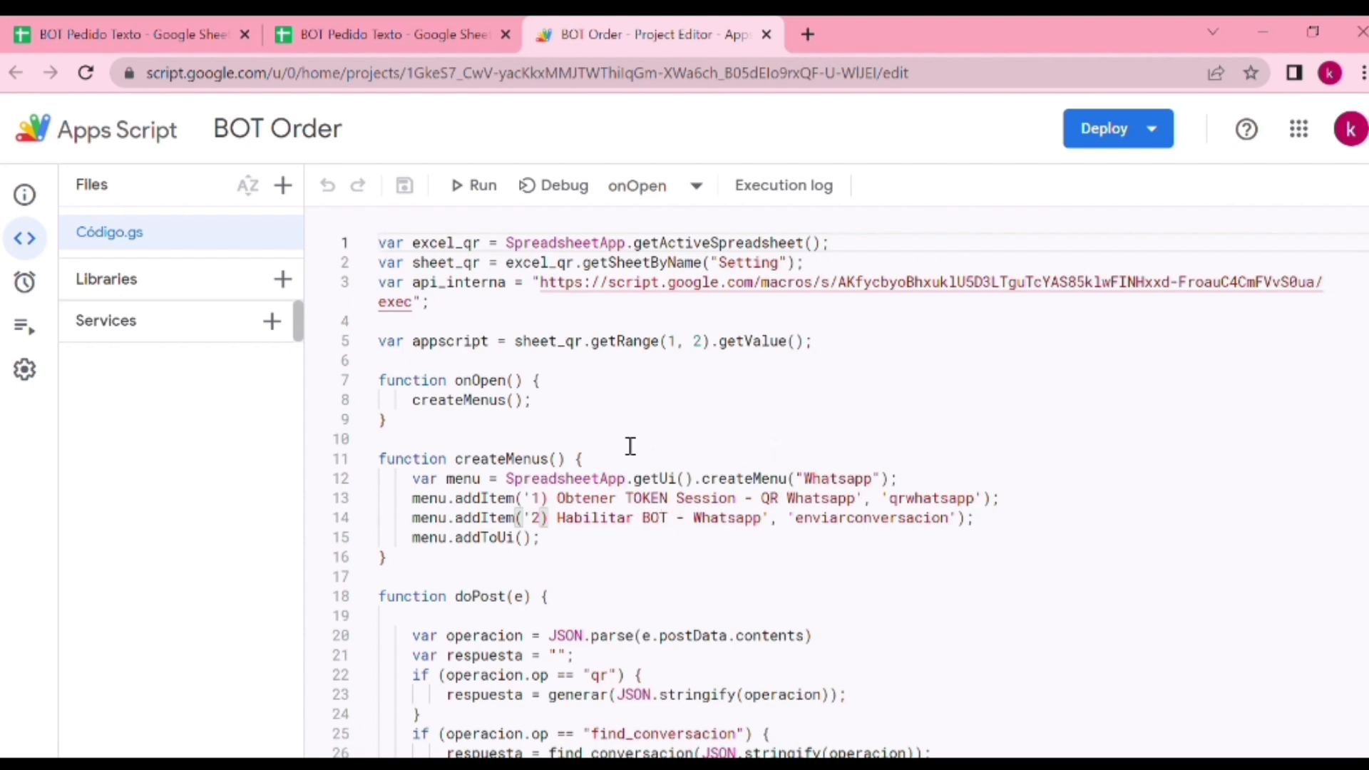
click(483, 198)
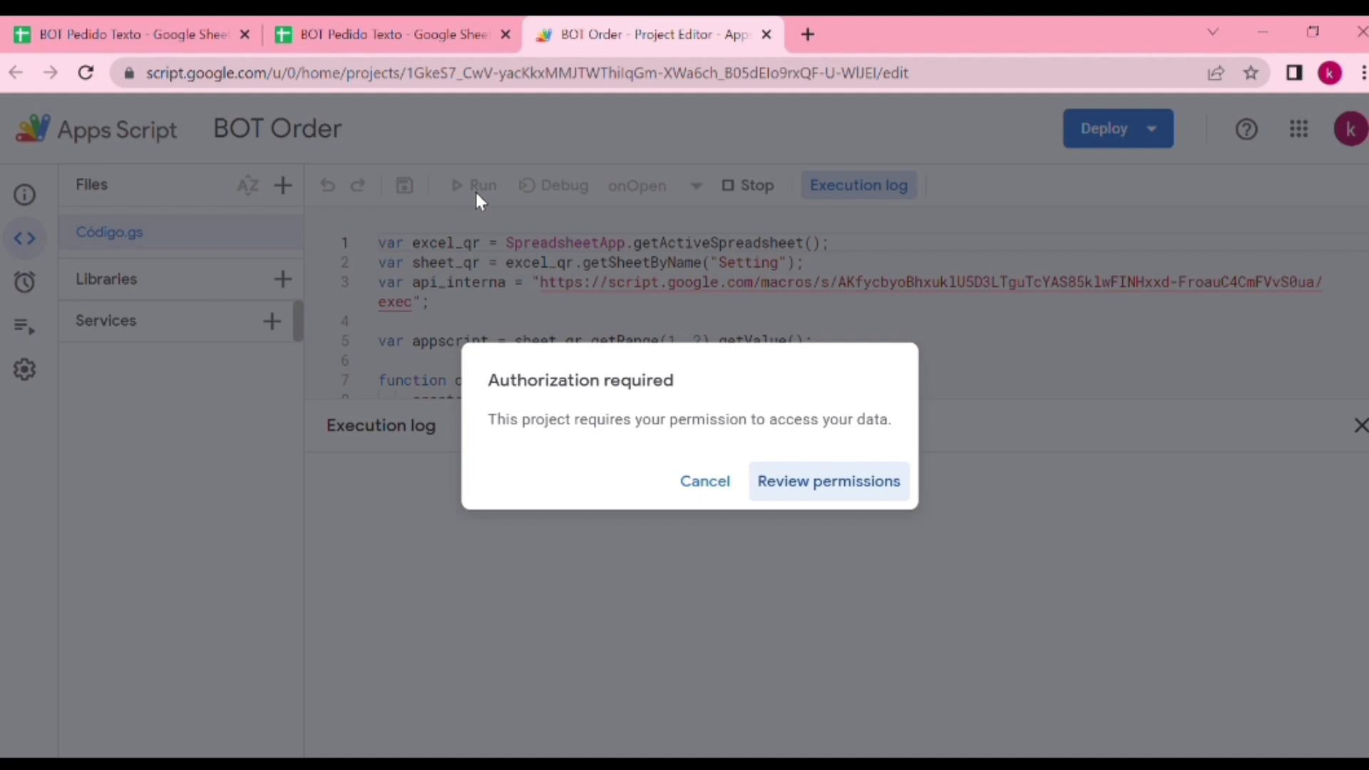
click(790, 484)
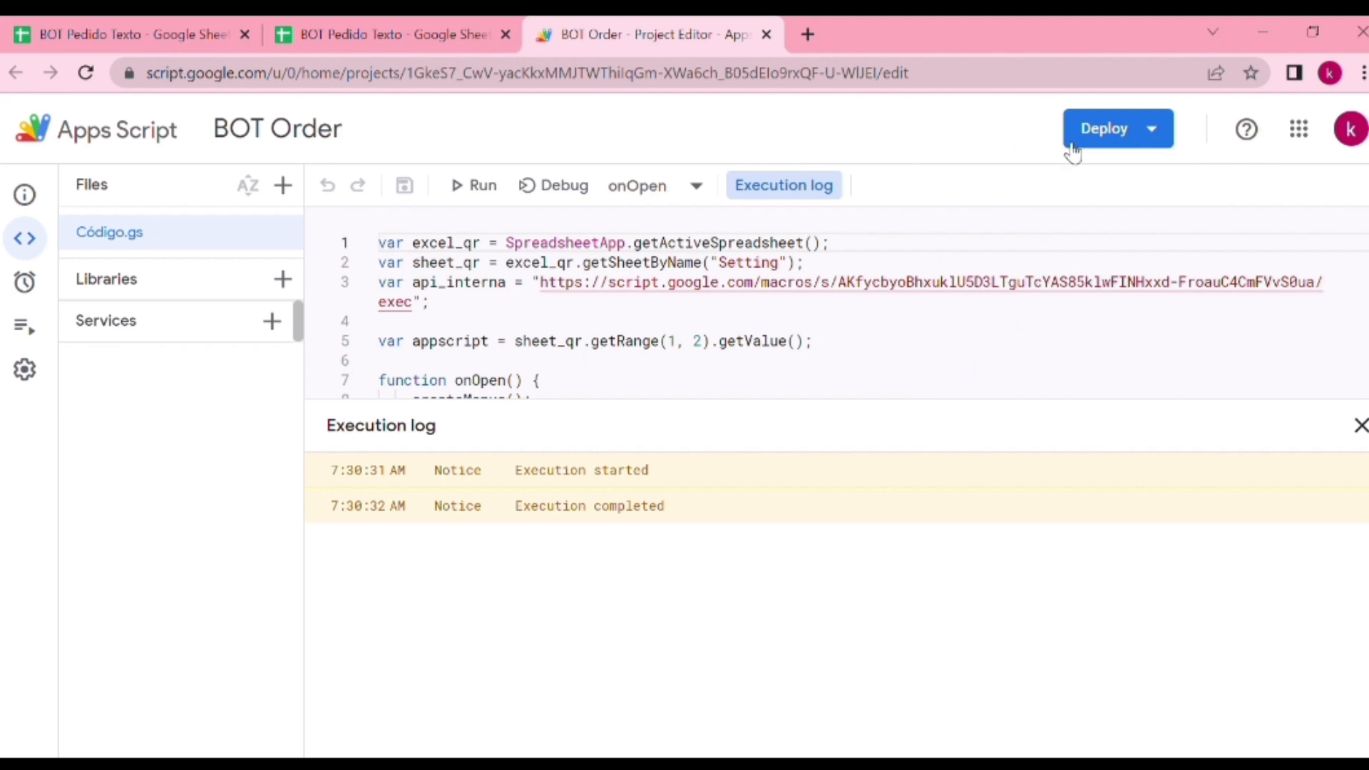
Create a new web app deployment of the BOT Order script with the description "1." and access for Anyone
click(1091, 120)
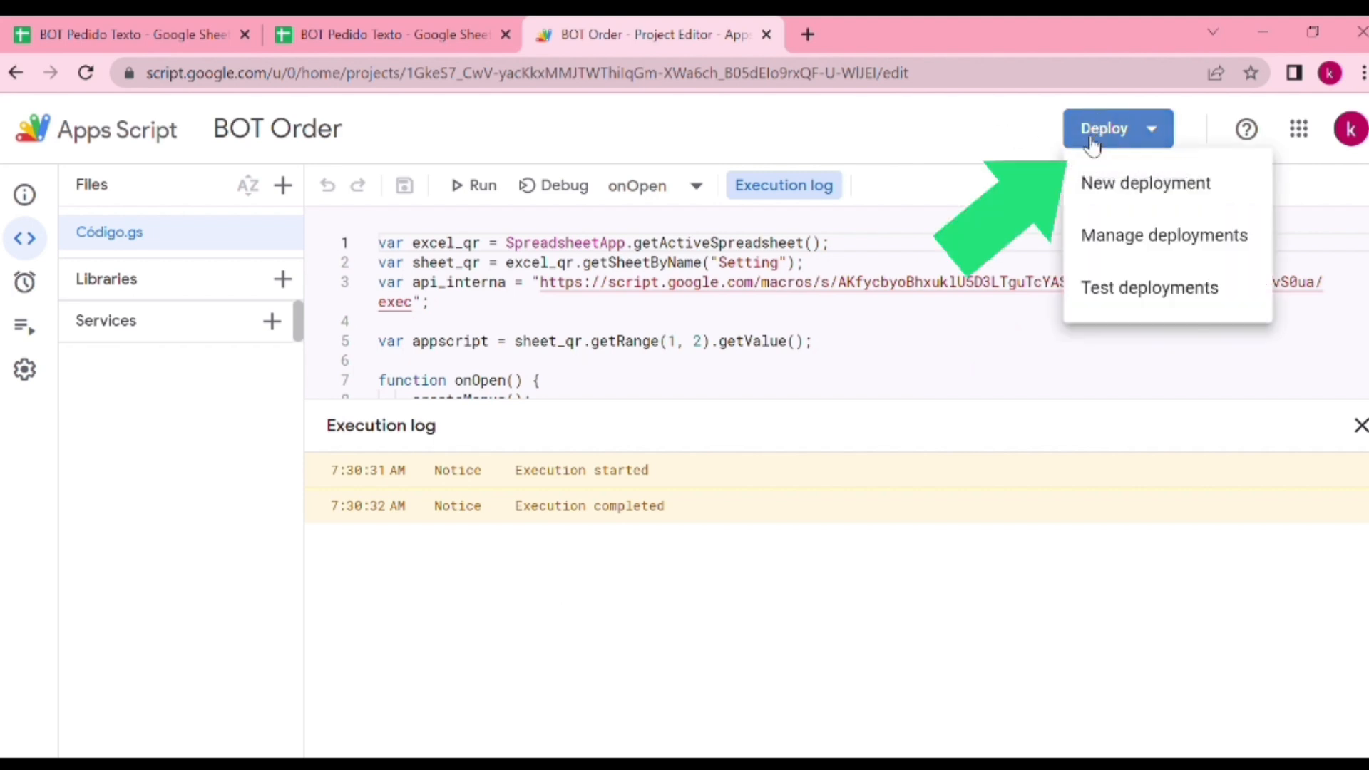
click(1162, 190)
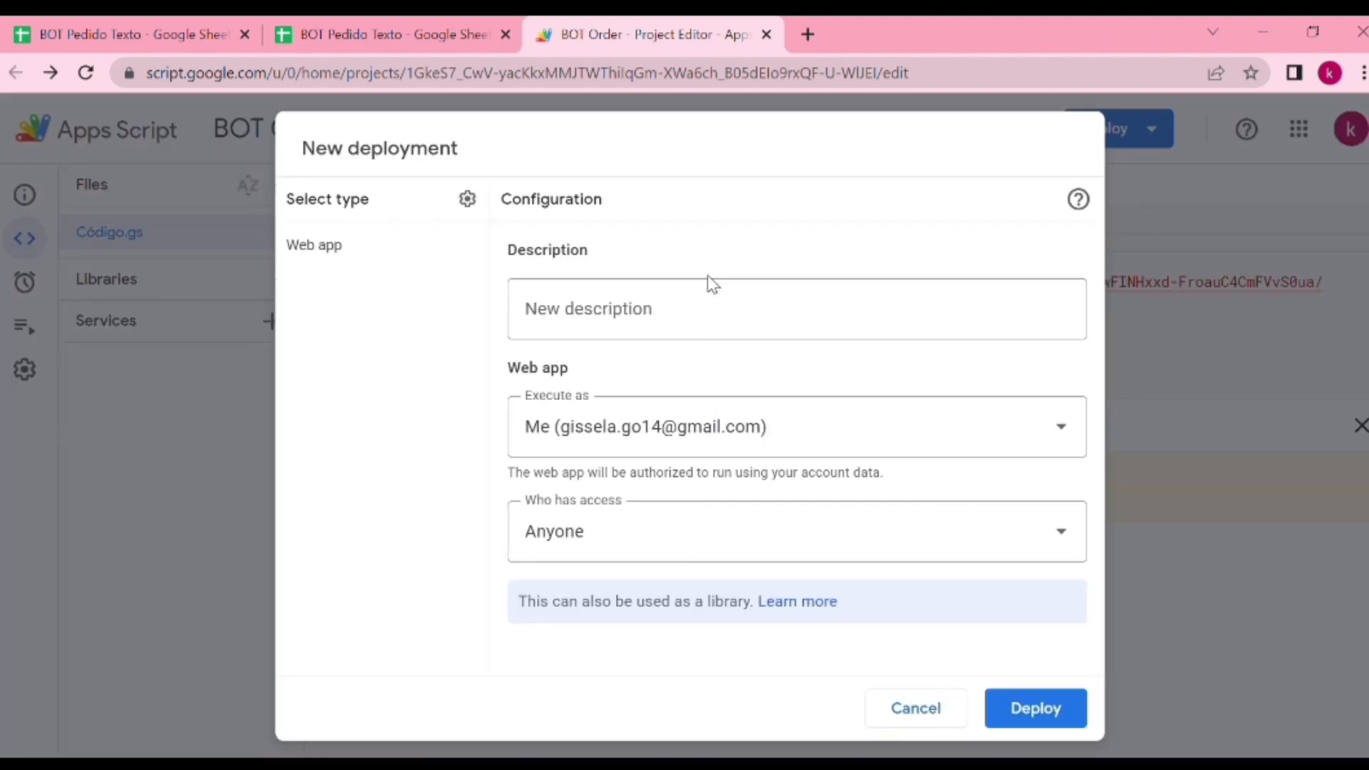
click(581, 324)
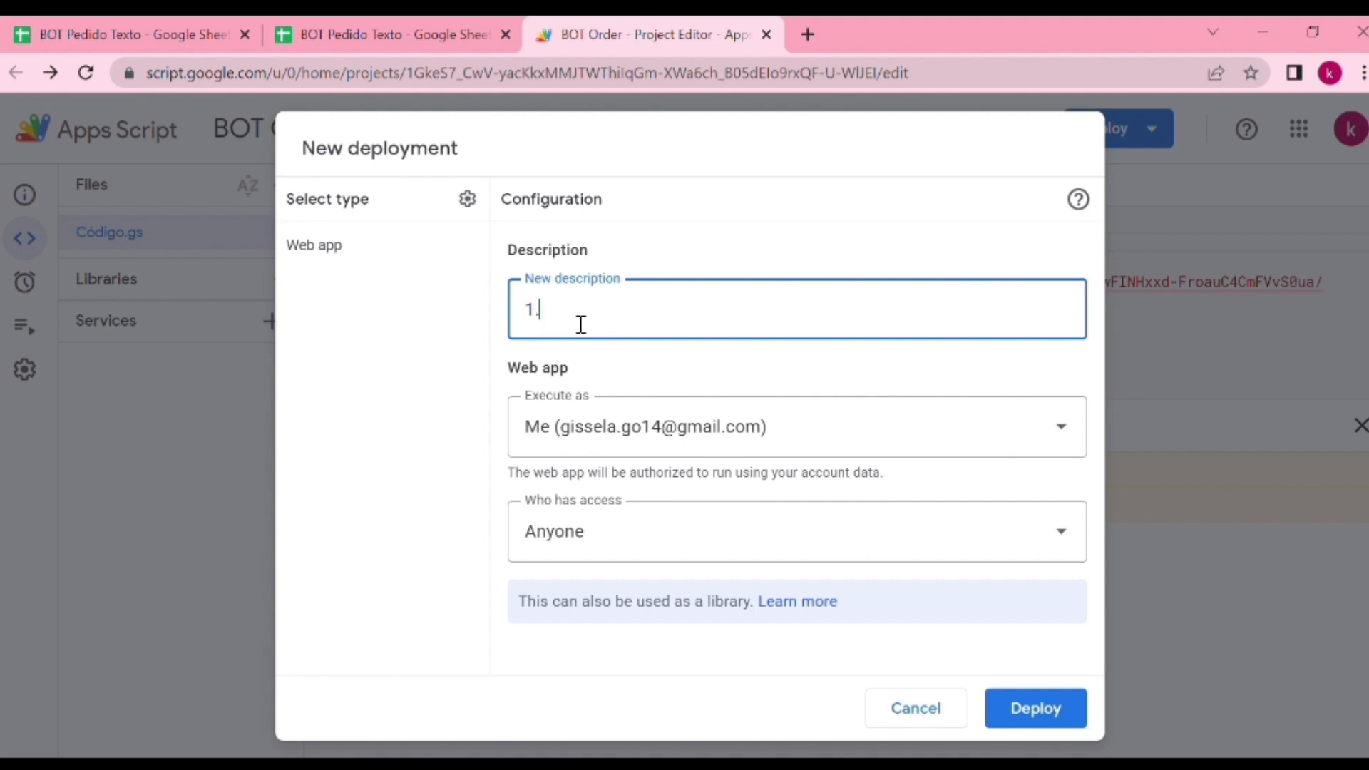
click(1020, 708)
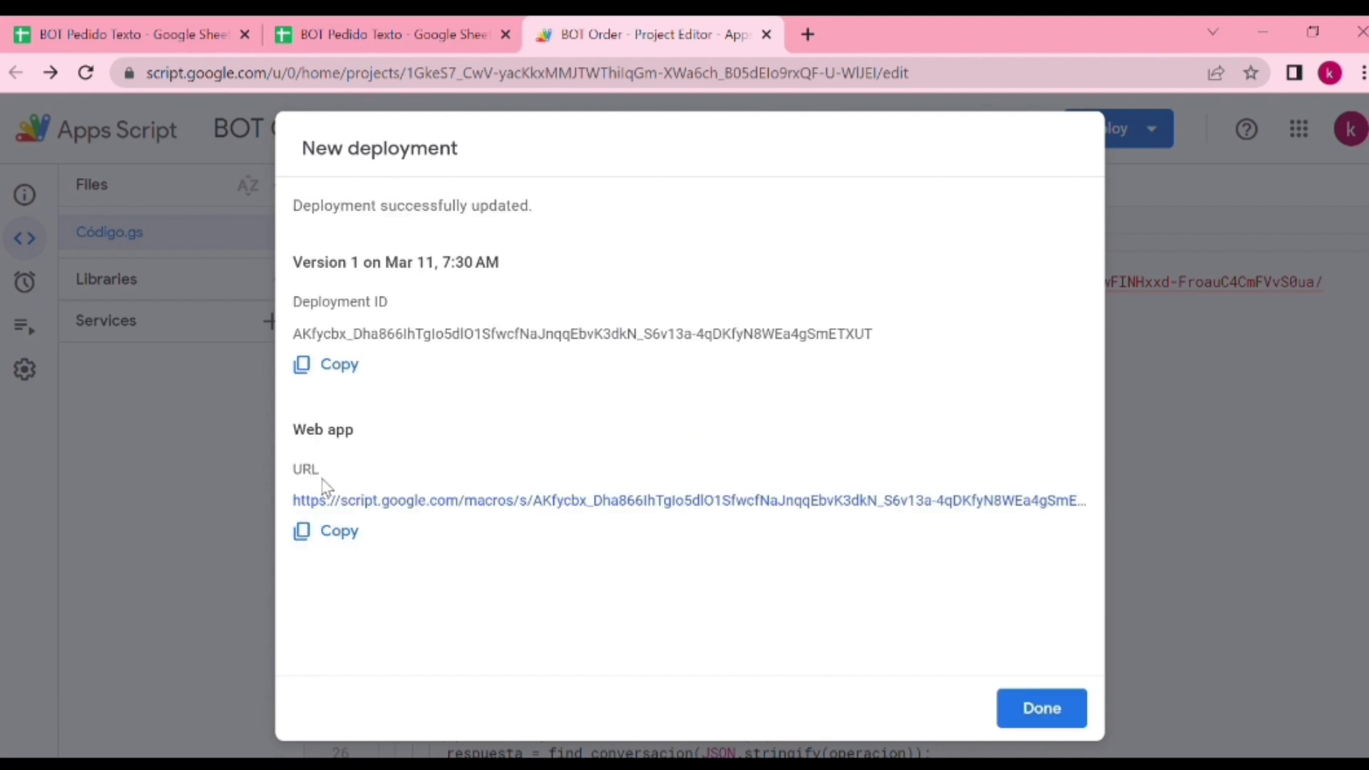
Copy the deployed web app URL and replace the APPSCRIPT link in cell B1 of the Setting sheet with it
click(327, 531)
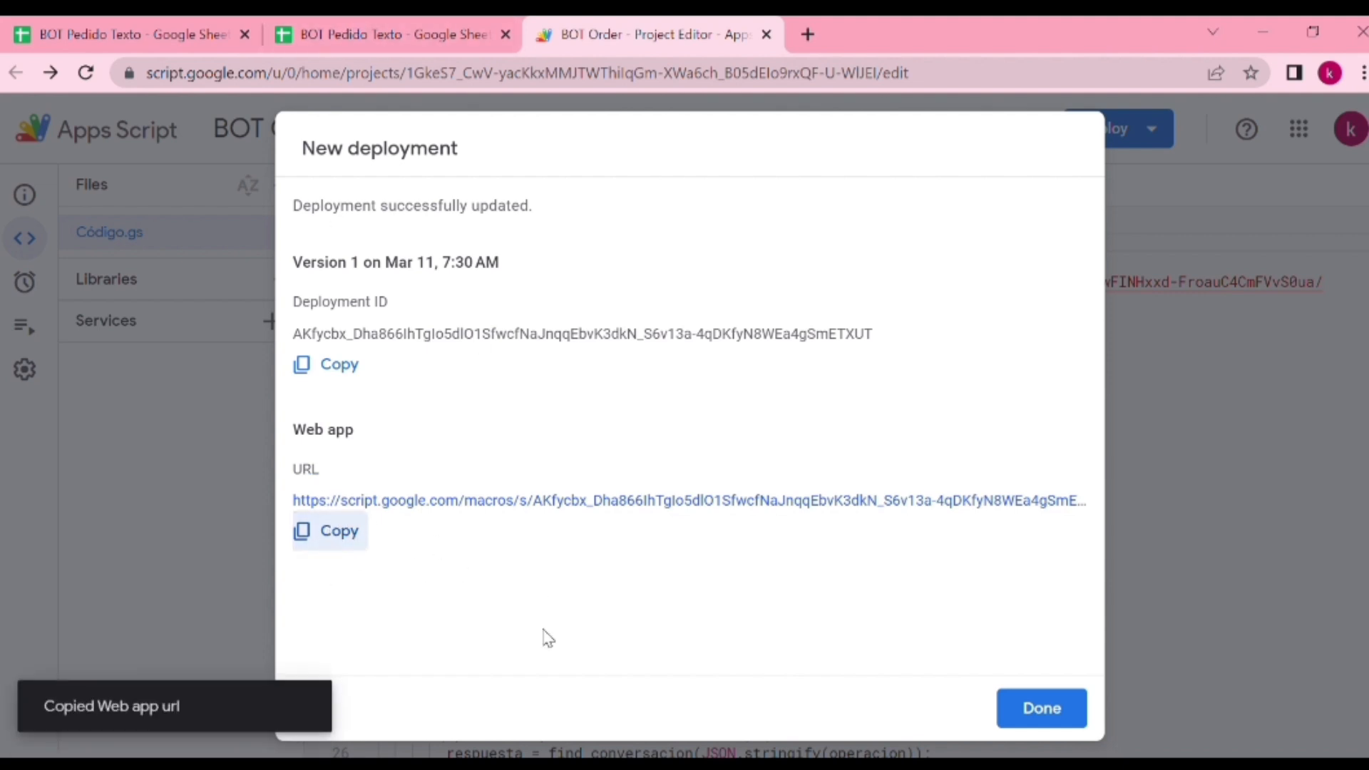
click(419, 25)
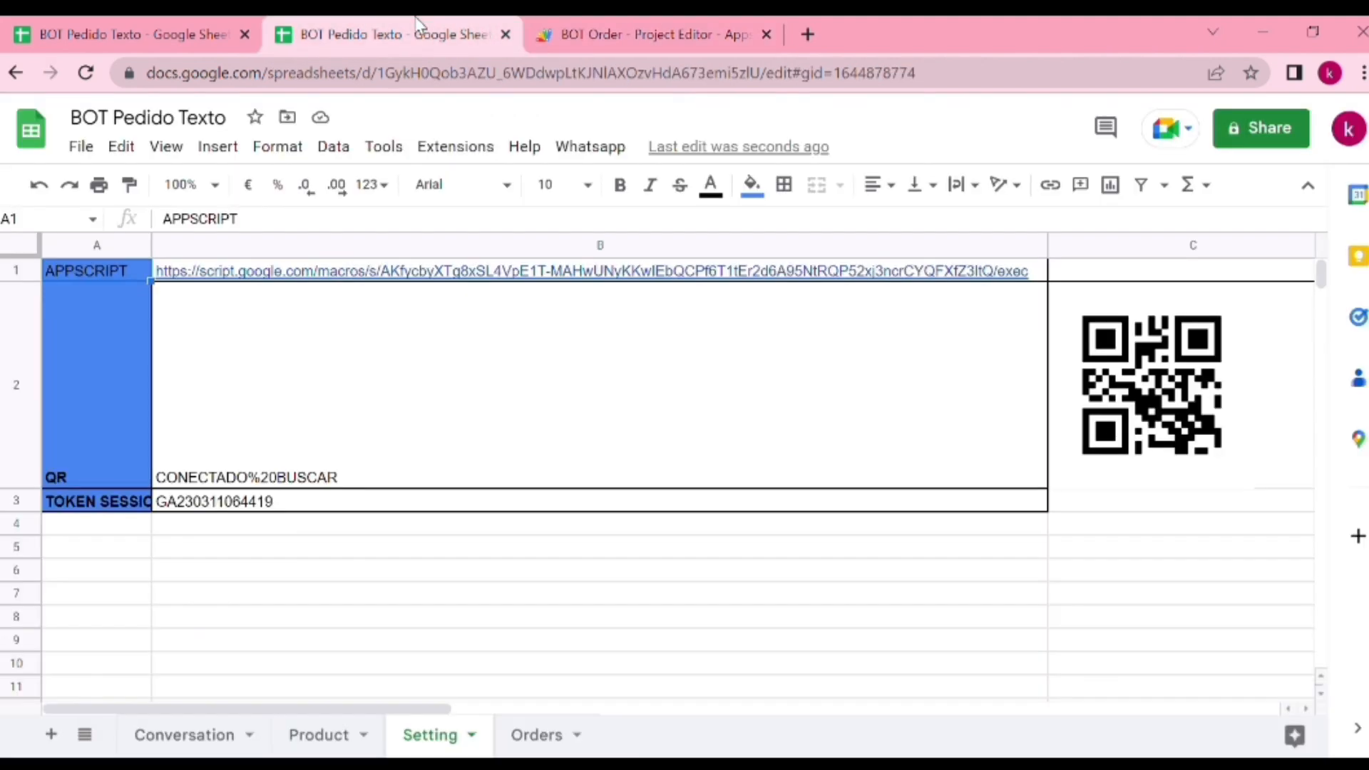
click(227, 275)
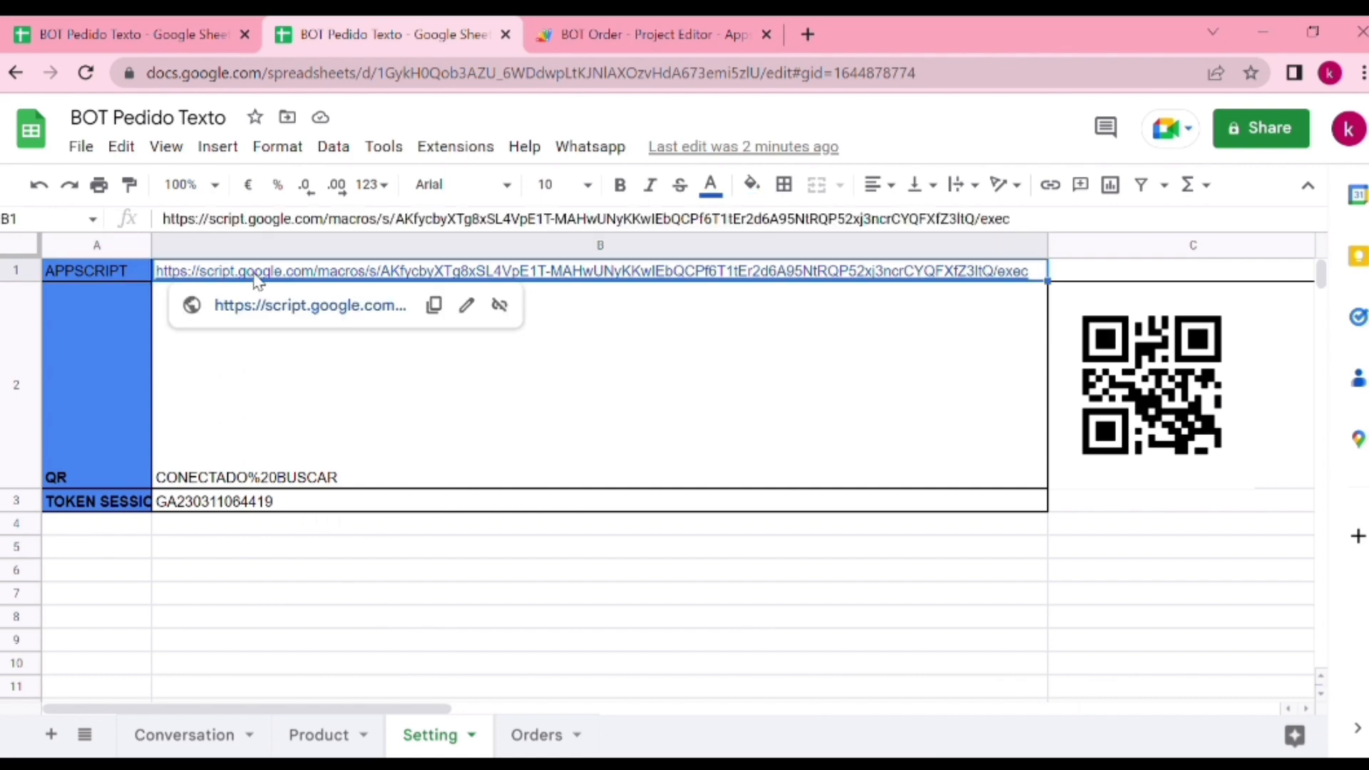
key(Delete)
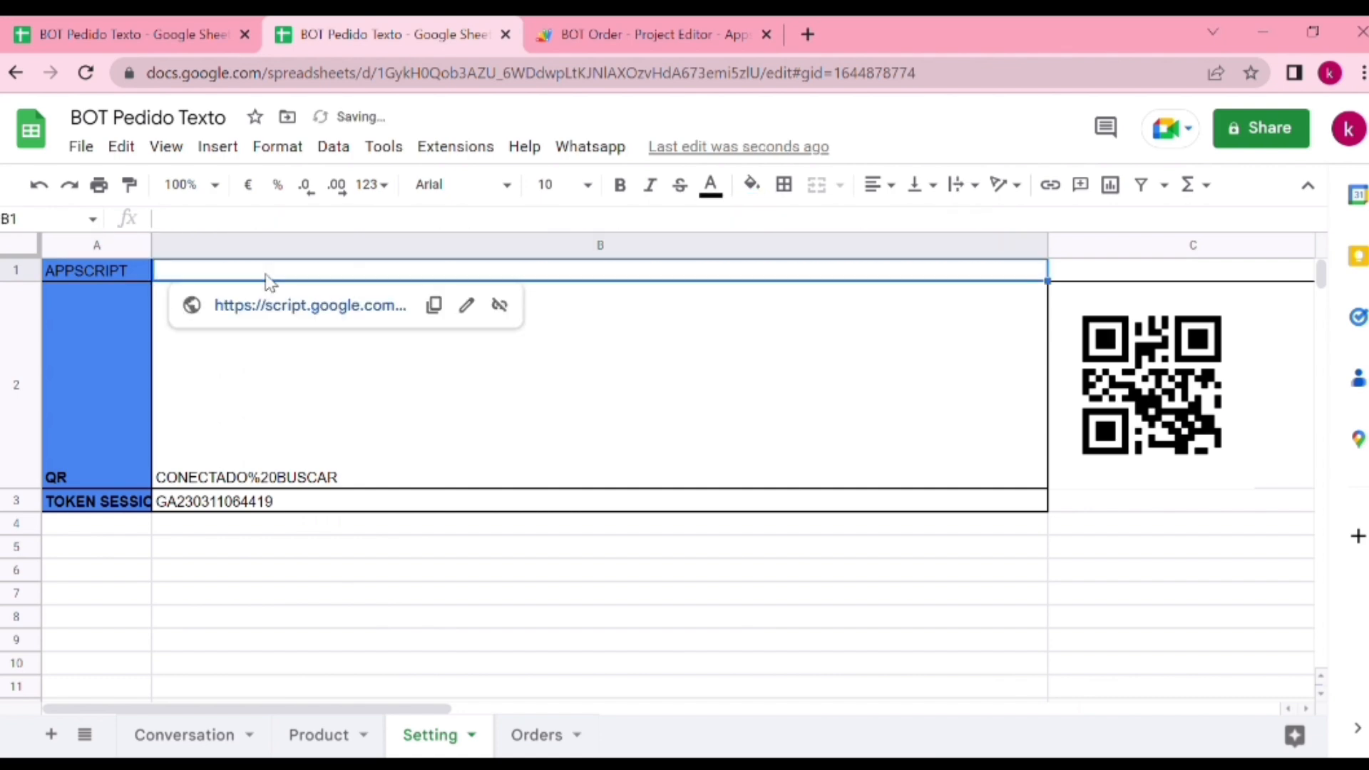
key(ctrl+v)
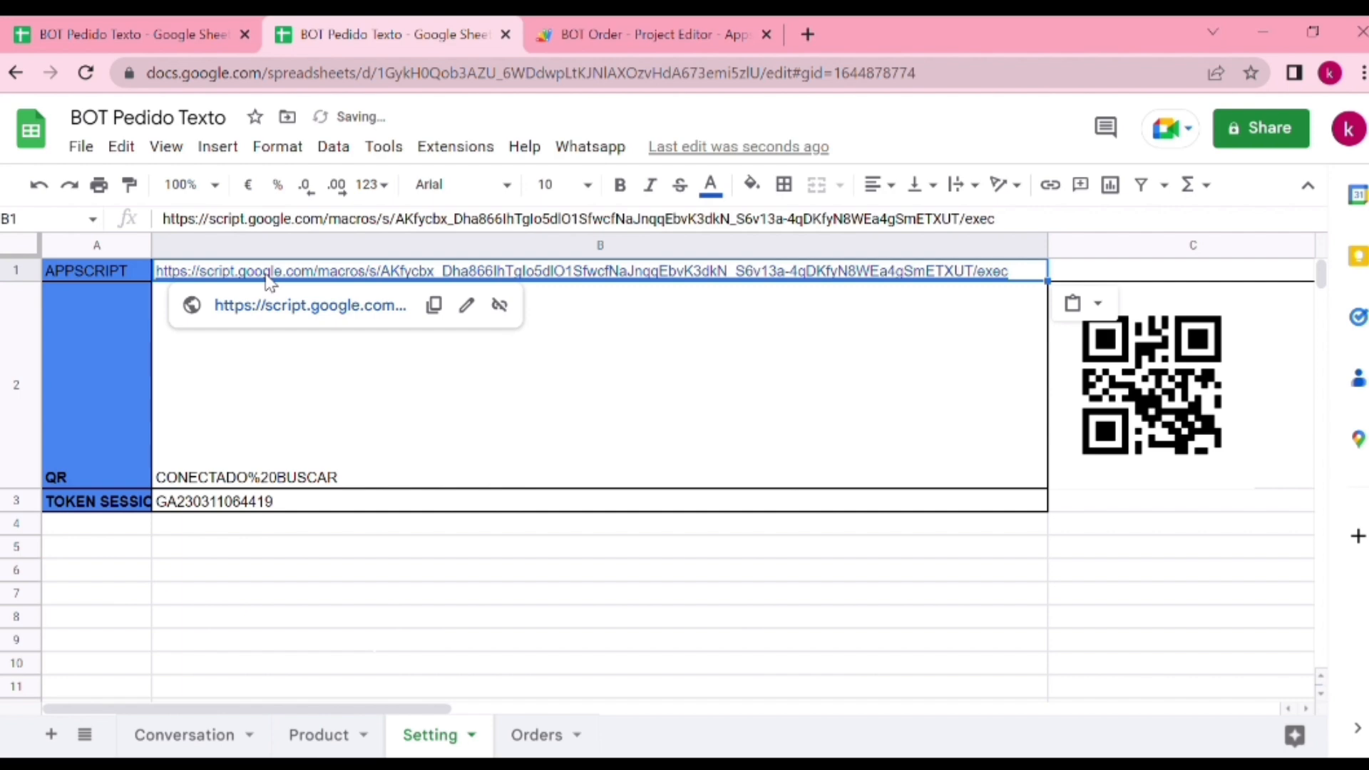
click(339, 597)
click(507, 554)
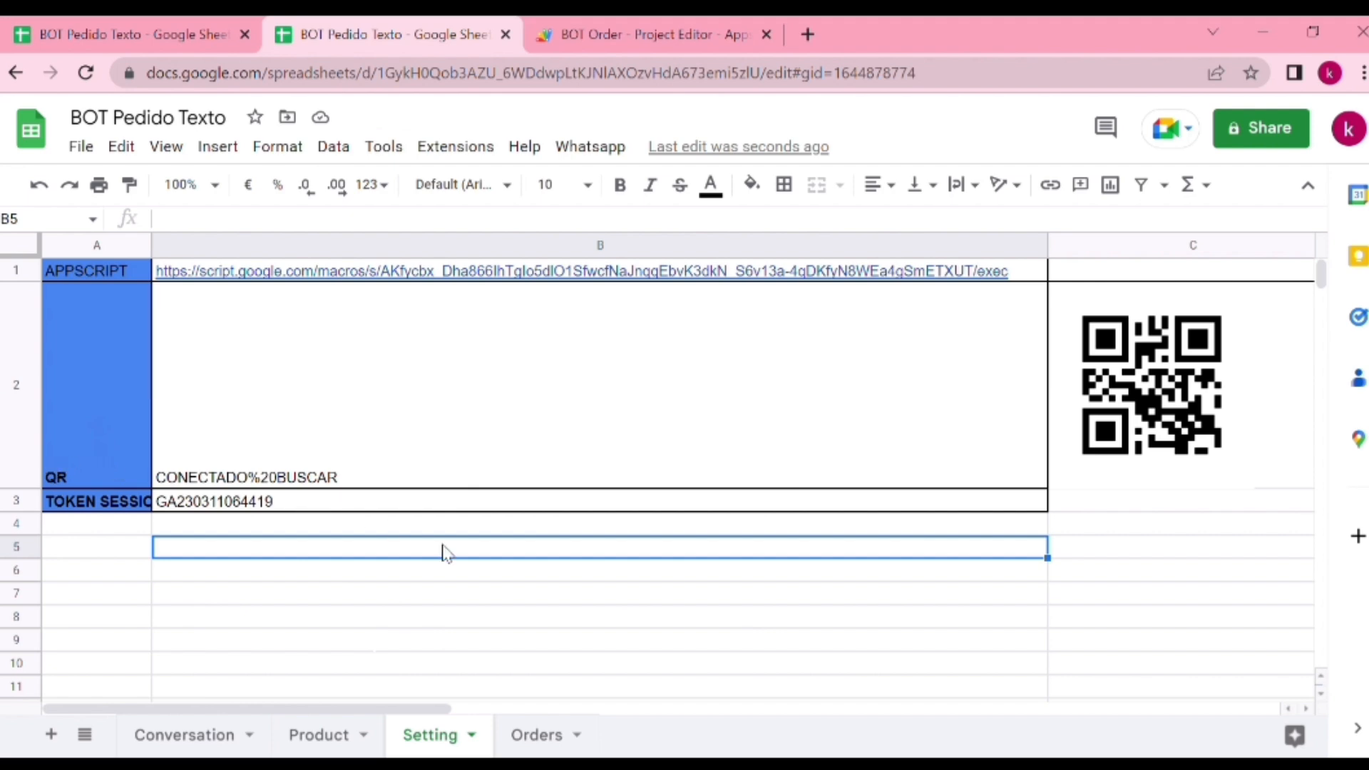
Run "1) Obtener TOKEN Session - QR Whatsapp" and confirm generating the QR code for linking WhatsApp
click(592, 147)
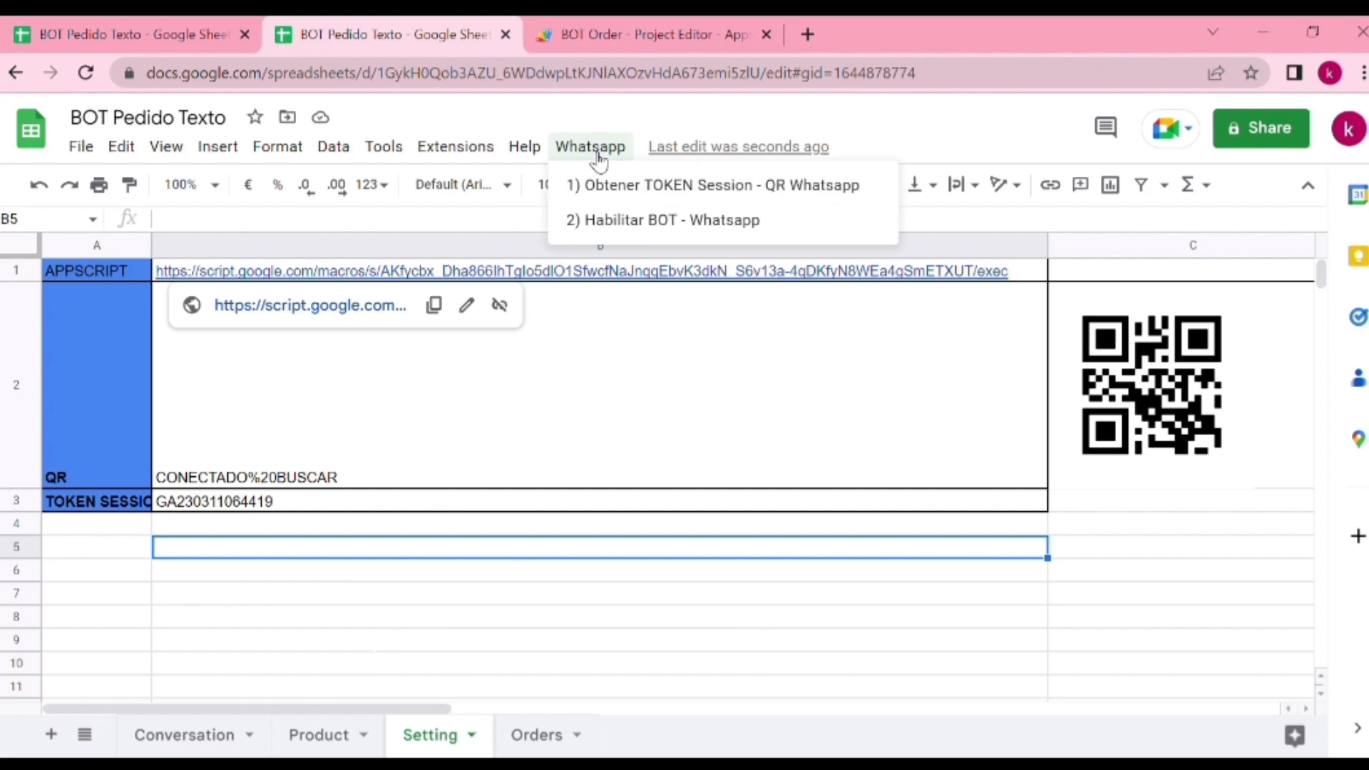
click(664, 188)
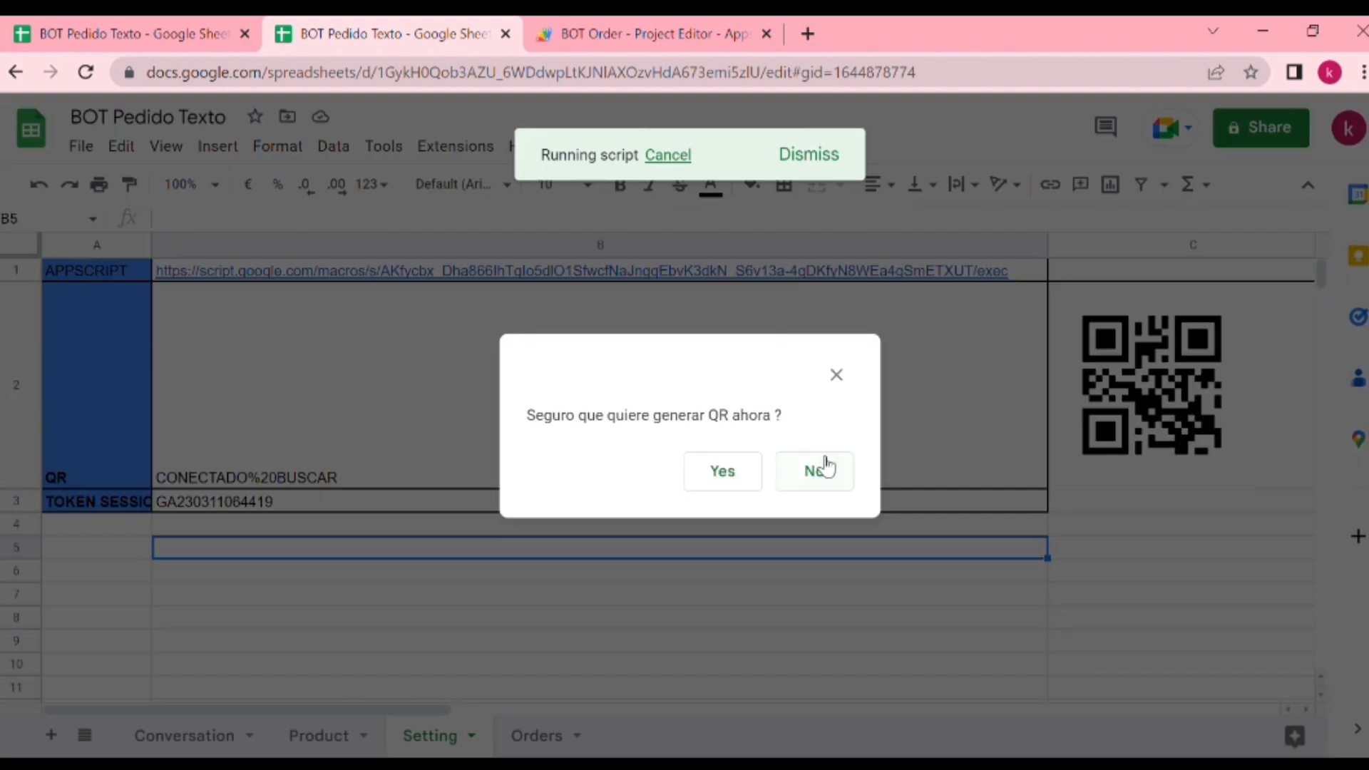
click(746, 483)
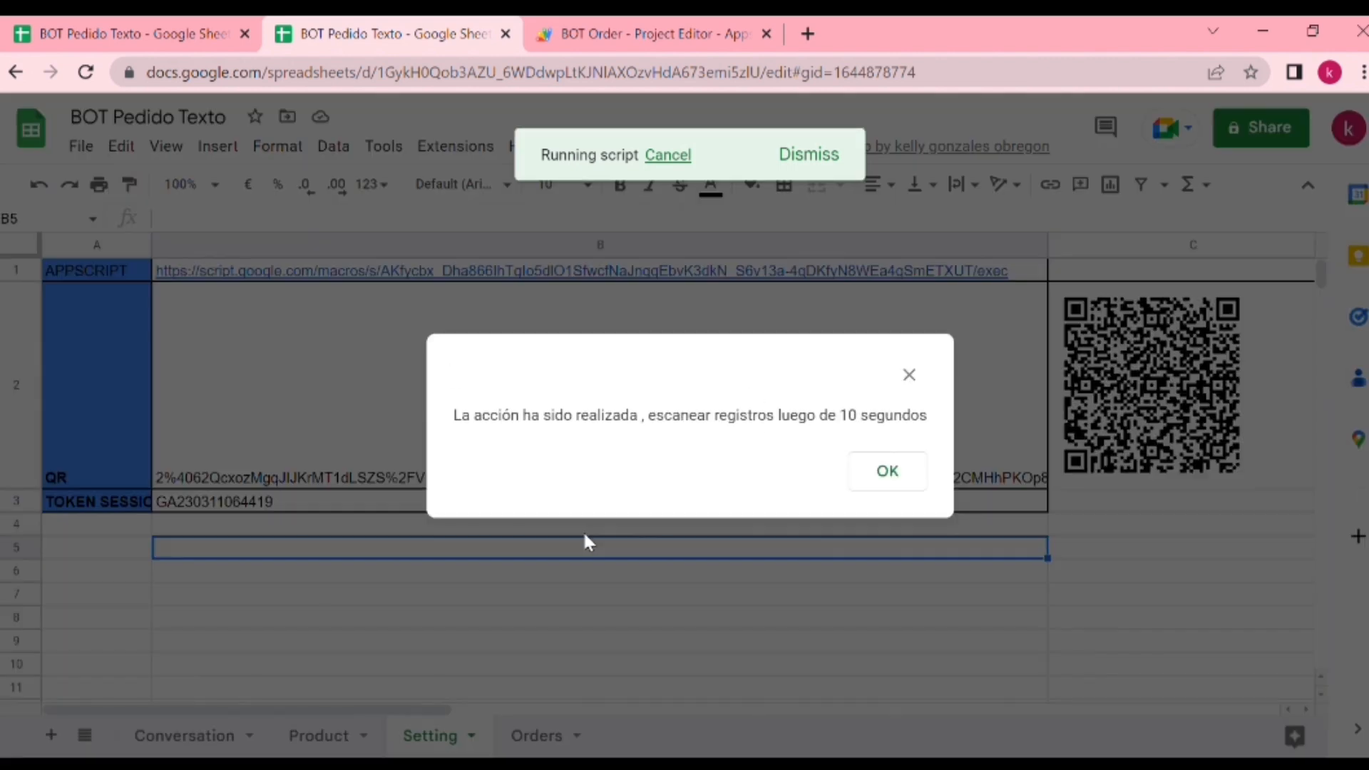
click(888, 470)
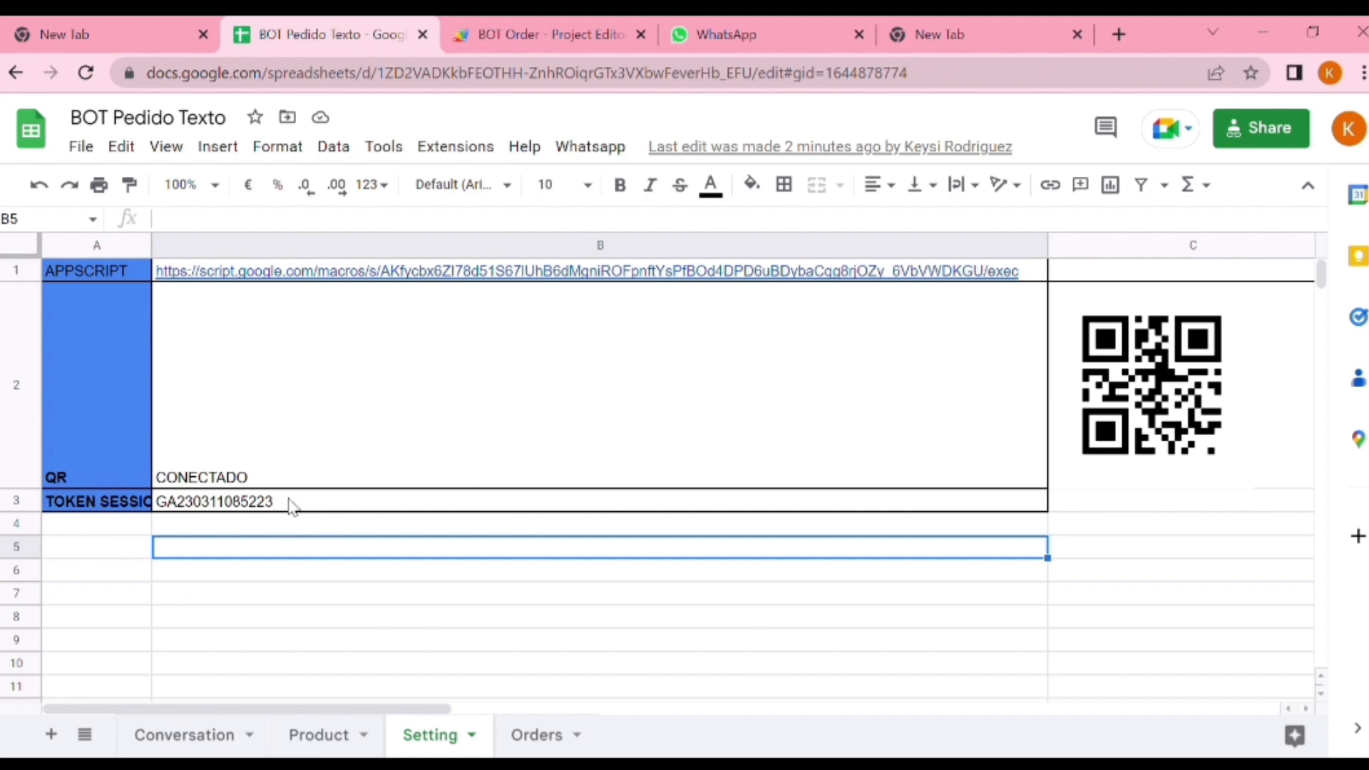
Run "2) Habilitar BOT - Whatsapp" and confirm enabling the bot with the sheet's session token
click(602, 148)
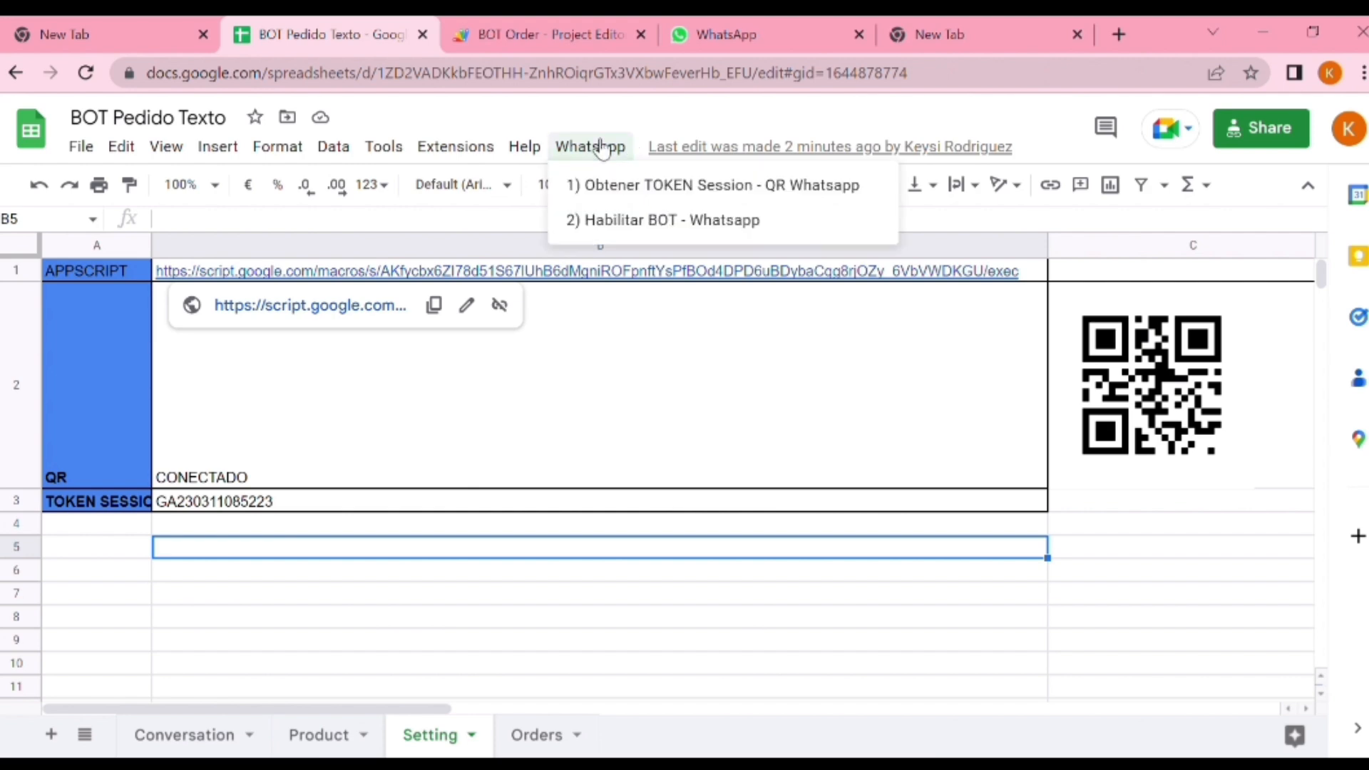
click(681, 223)
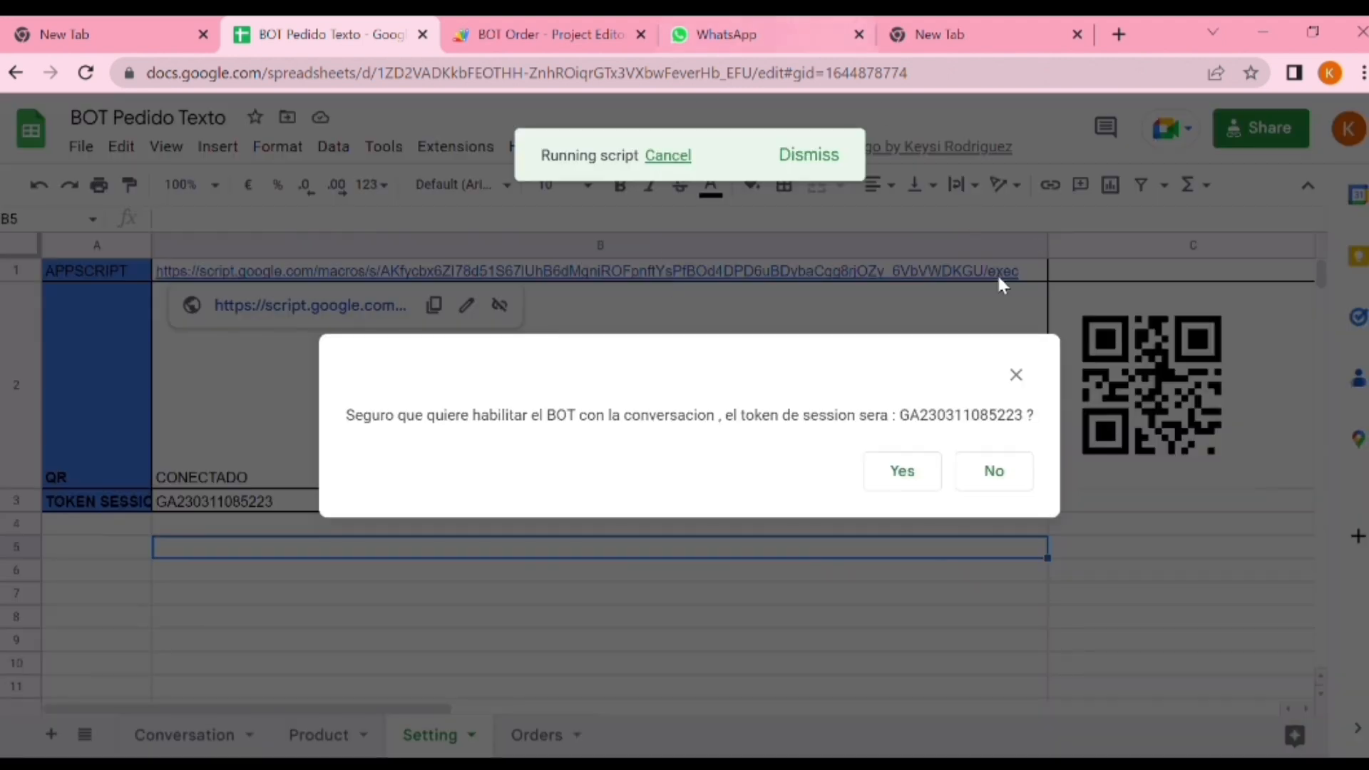
click(902, 472)
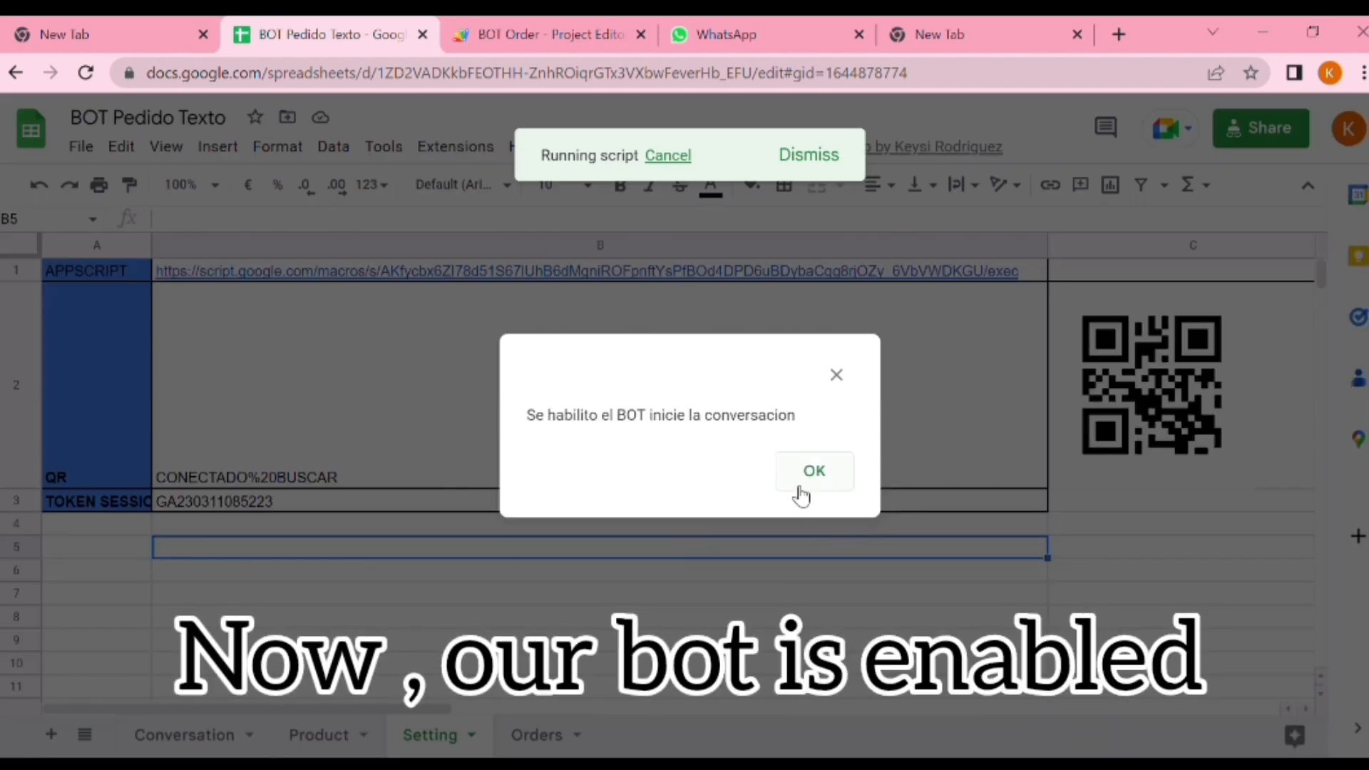
click(826, 487)
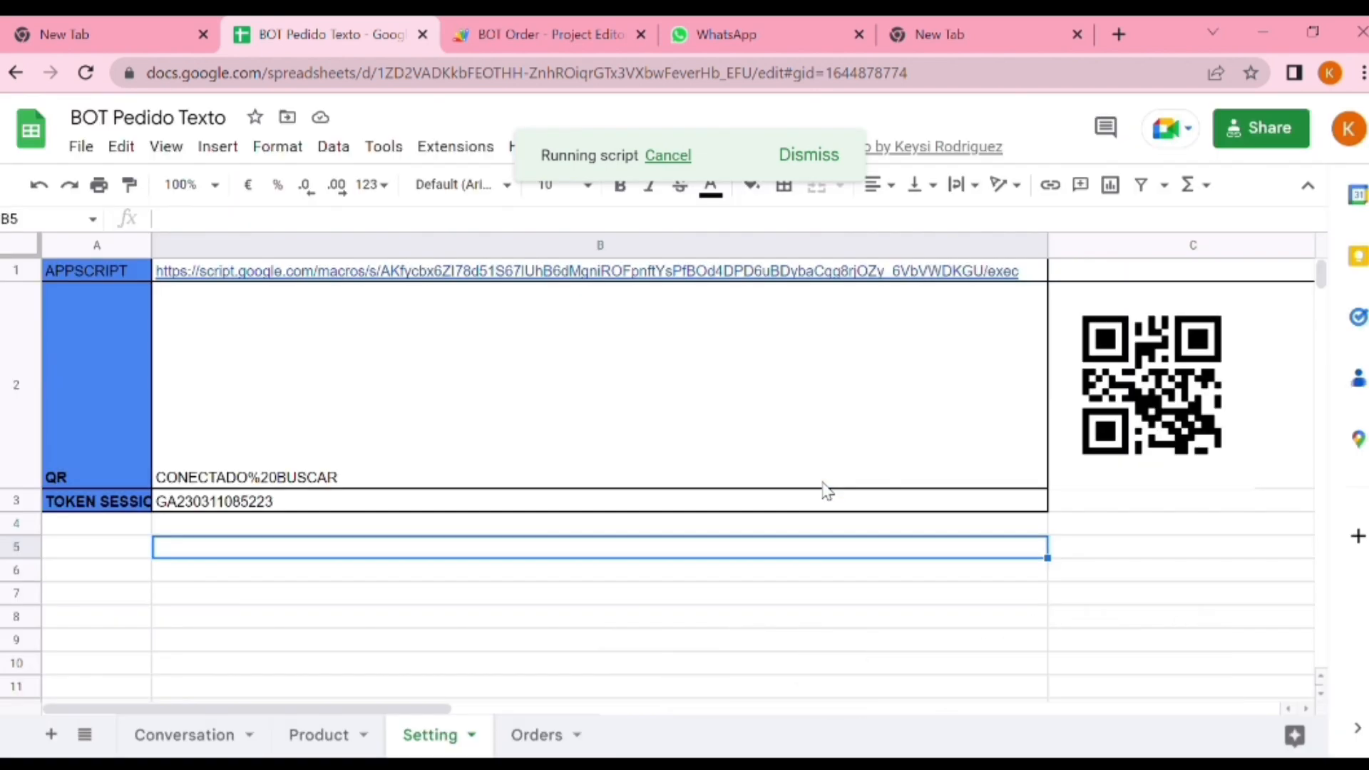